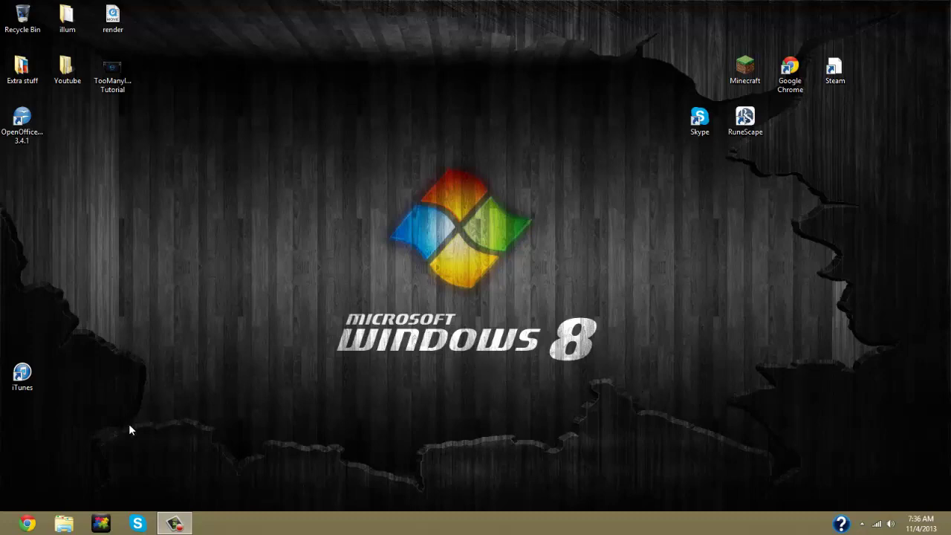
Step: Search Google in Chrome for toomanyitems and open the Minecraft Forum thread for TooManyItems 1.7.2
left_click(28, 523)
type("toomanyitem")
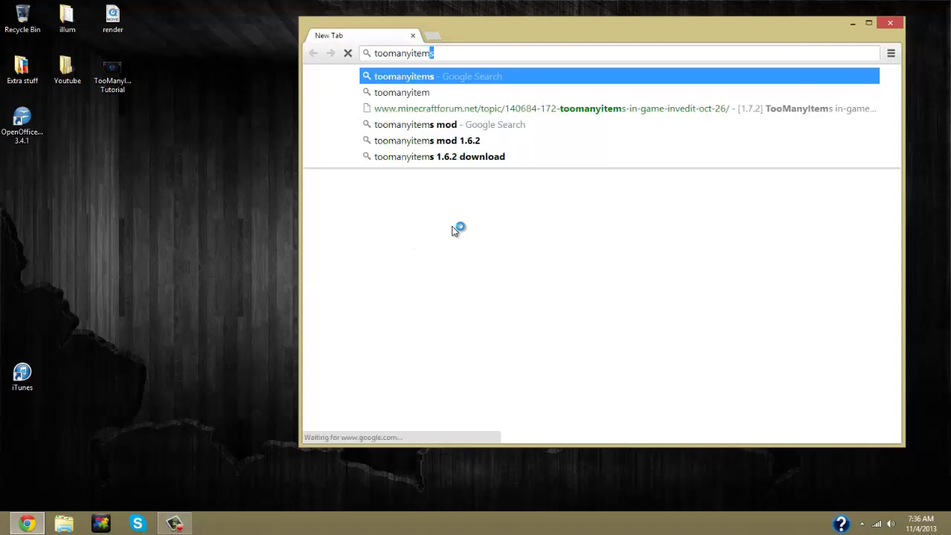
key("Return")
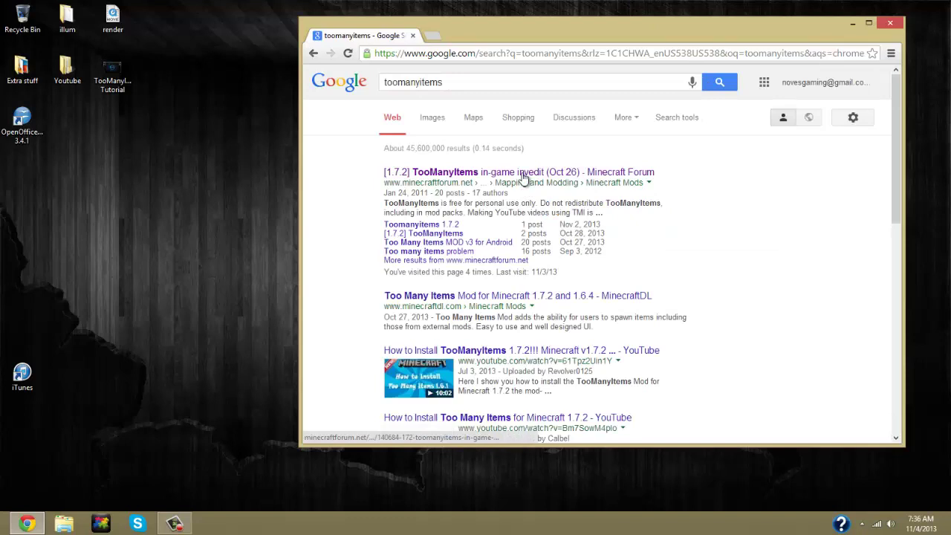
left_click(524, 175)
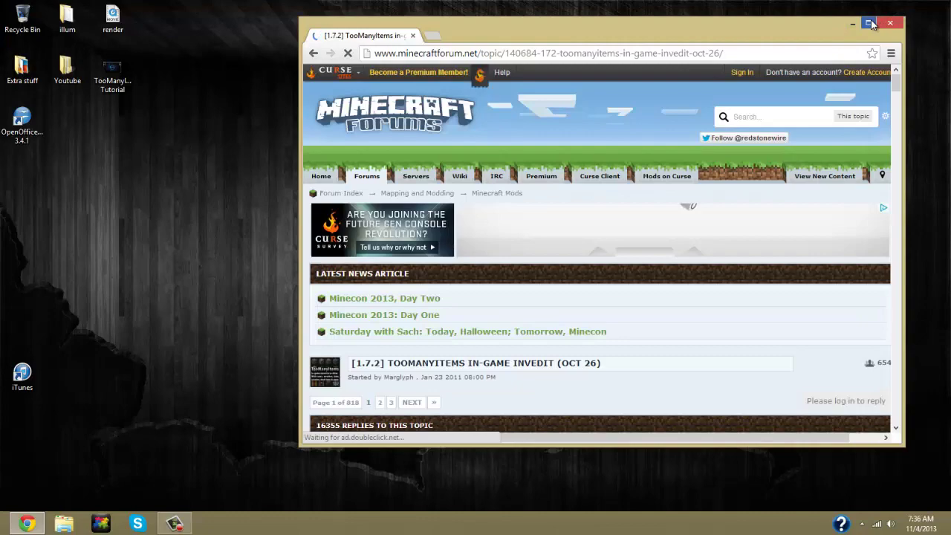
Step: Download the TooManyItems 1.7.2 non-Forge version from the thread's Downloads section, skipping the AdF.ly ad
left_click(868, 22)
scroll(483, 289, "down", 5)
scroll(446, 319, "down", 3)
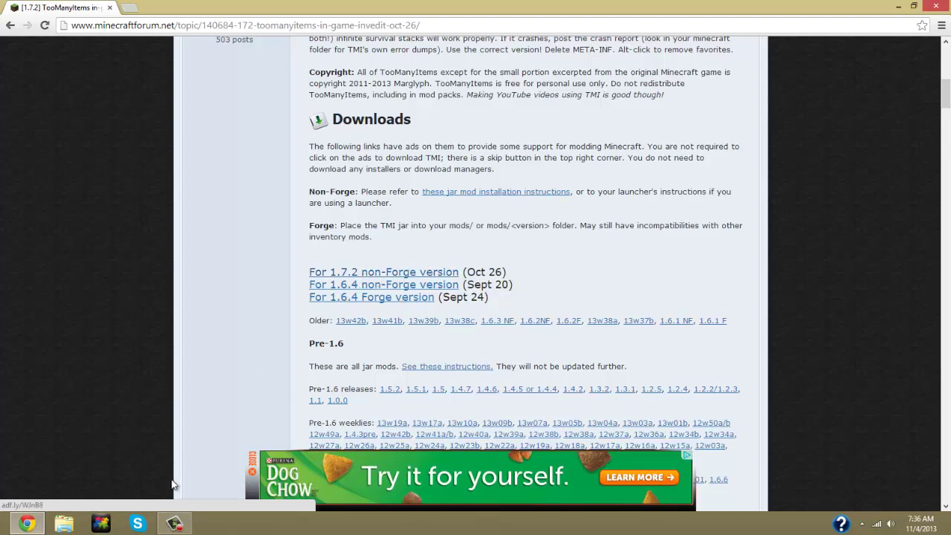
left_click(252, 462)
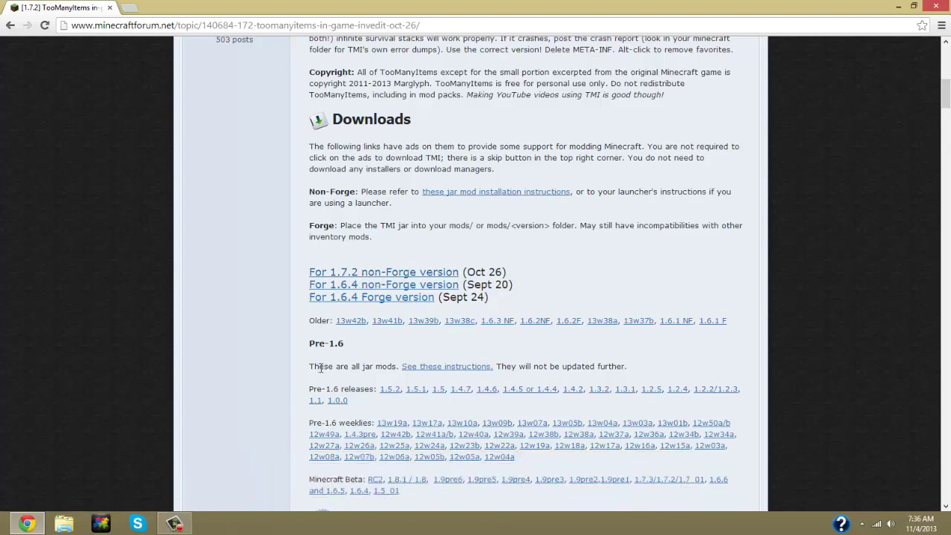
left_click(324, 278)
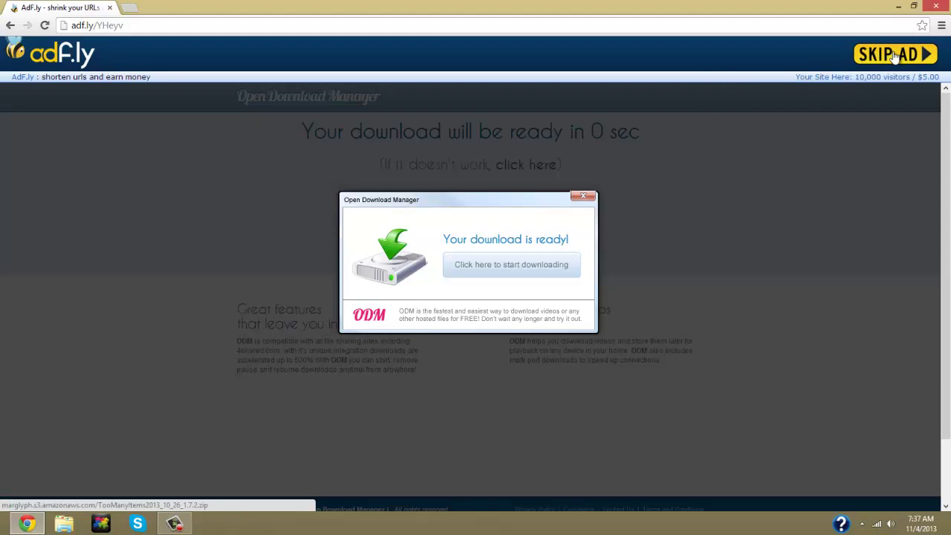
left_click(895, 58)
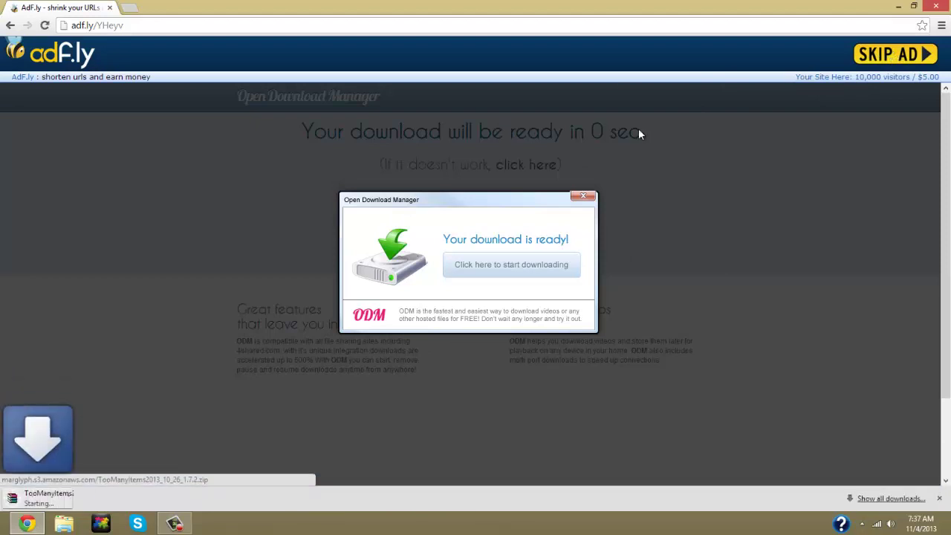
Step: Place the downloaded TooManyItems zip on the desktop and close the browser
left_click(914, 6)
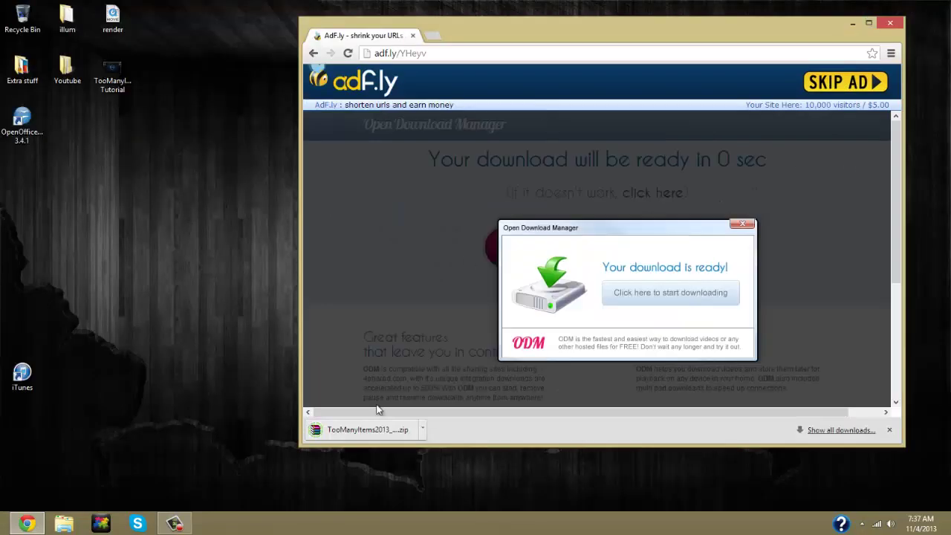
left_click_drag(368, 429, 66, 241)
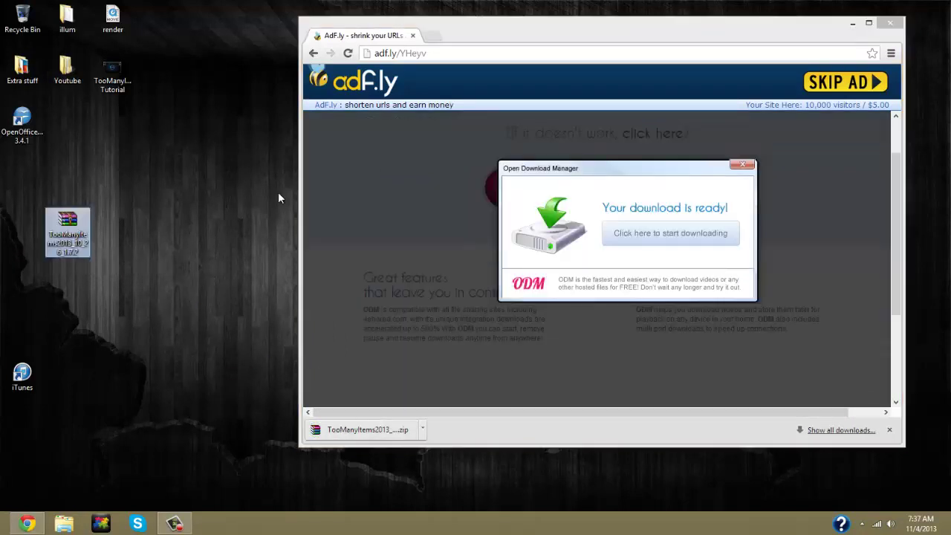
left_click(892, 25)
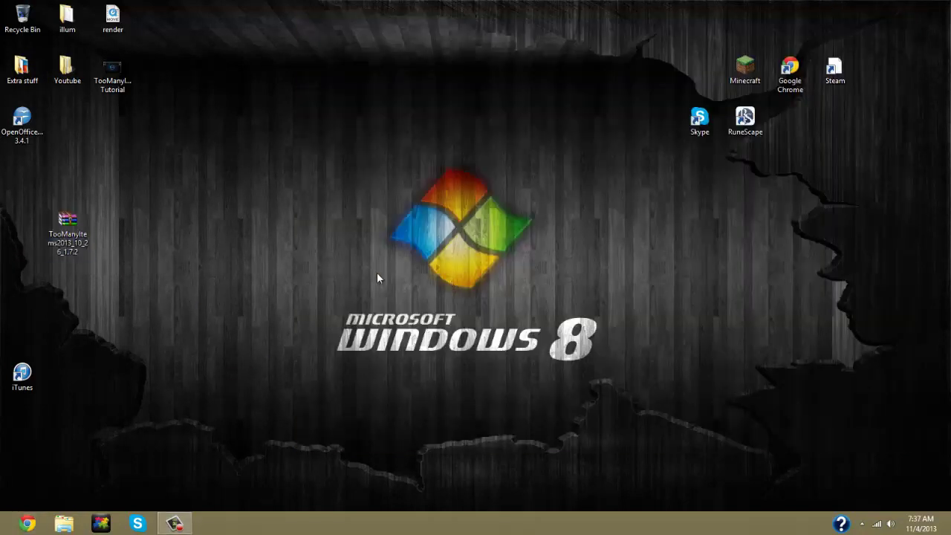
left_click_drag(47, 243, 63, 186)
Step: Start the Minecraft launcher and open the game directory from the current profile's settings
left_click(745, 117)
double_click(745, 69)
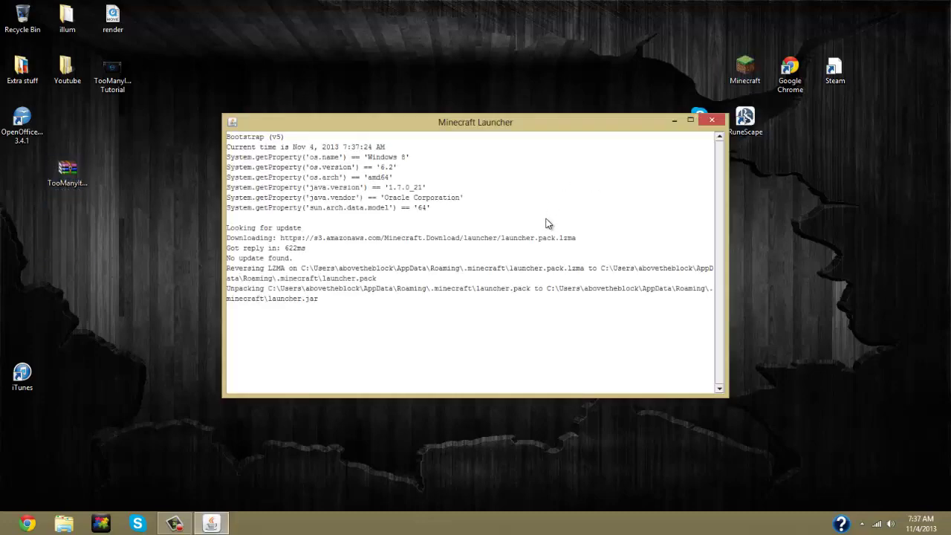
right_click(6, 529)
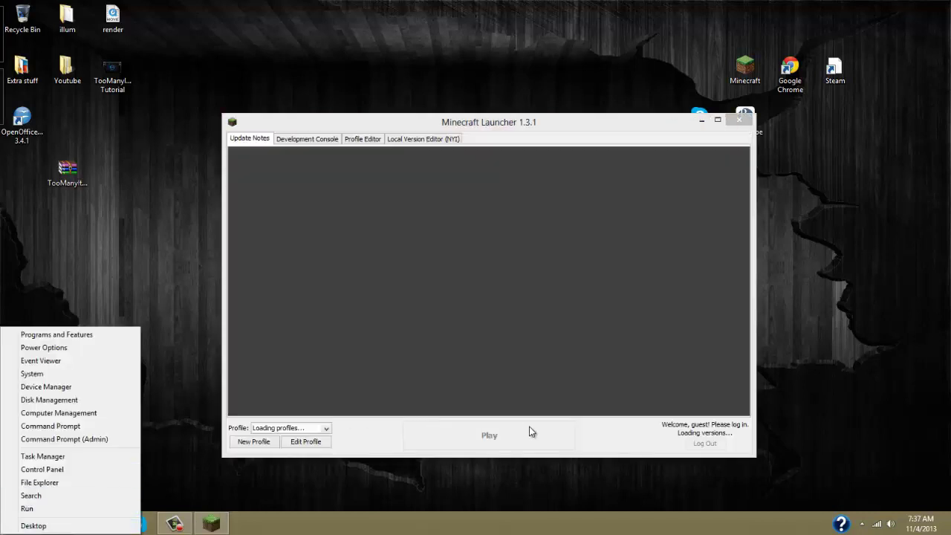
left_click(594, 437)
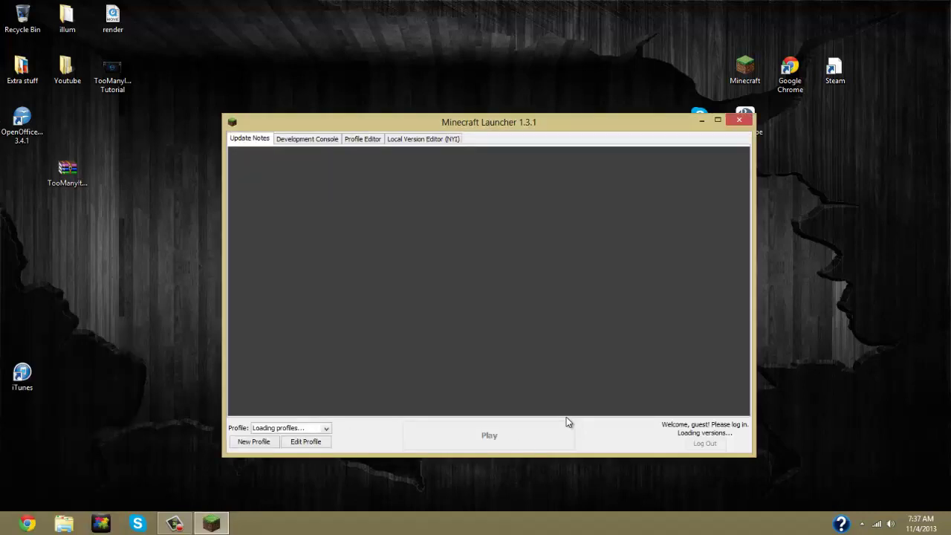
left_click(301, 442)
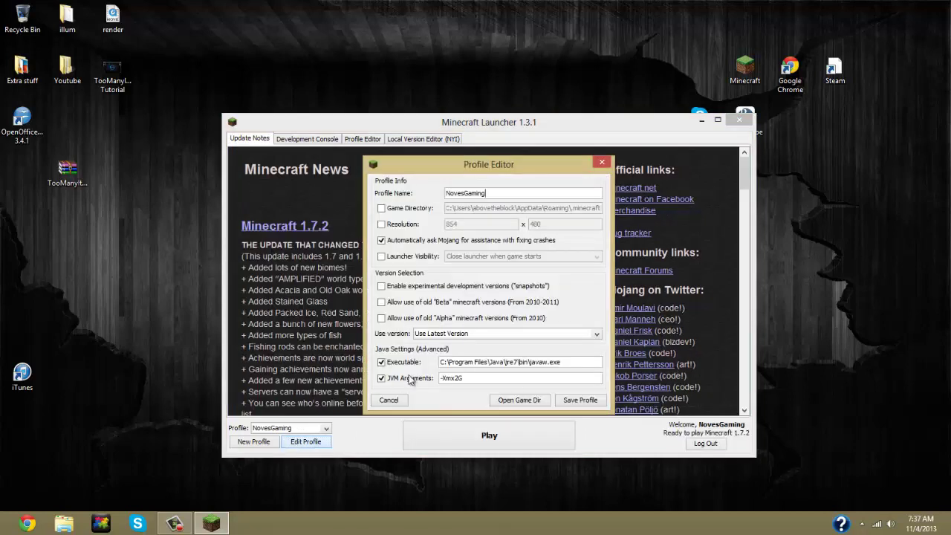
left_click(503, 402)
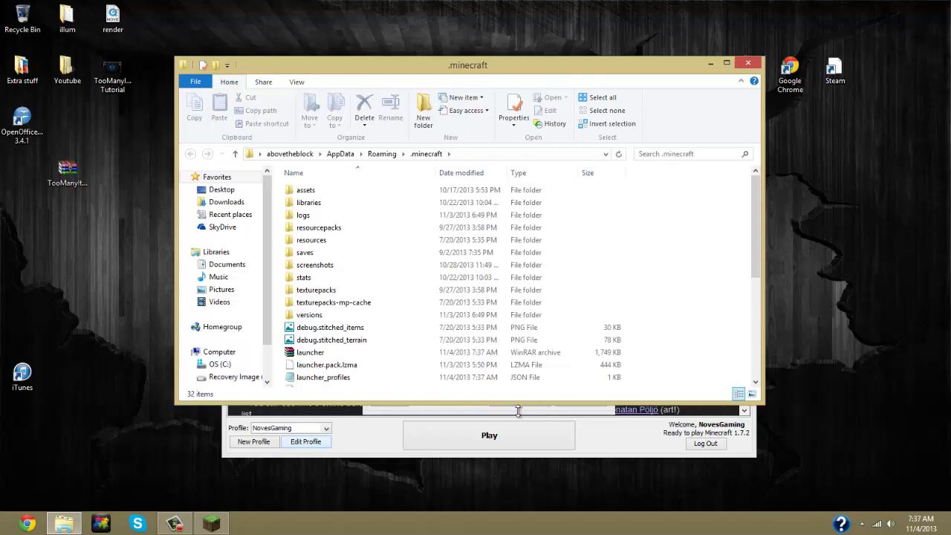
Step: Close the Profile Editor and the Minecraft launcher, leaving the .minecraft folder open
mouse_move(2, 532)
mouse_move(105, 459)
left_click(526, 414)
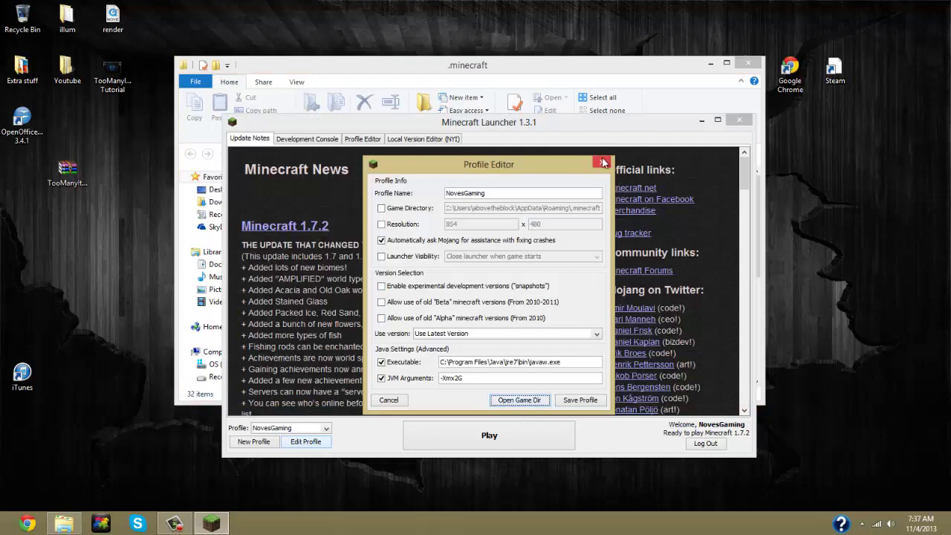
left_click(602, 162)
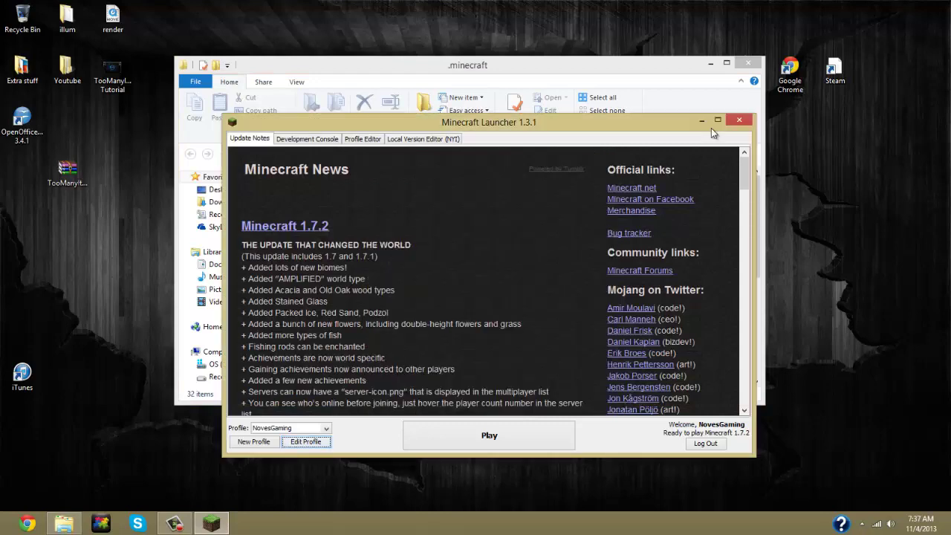
left_click(740, 120)
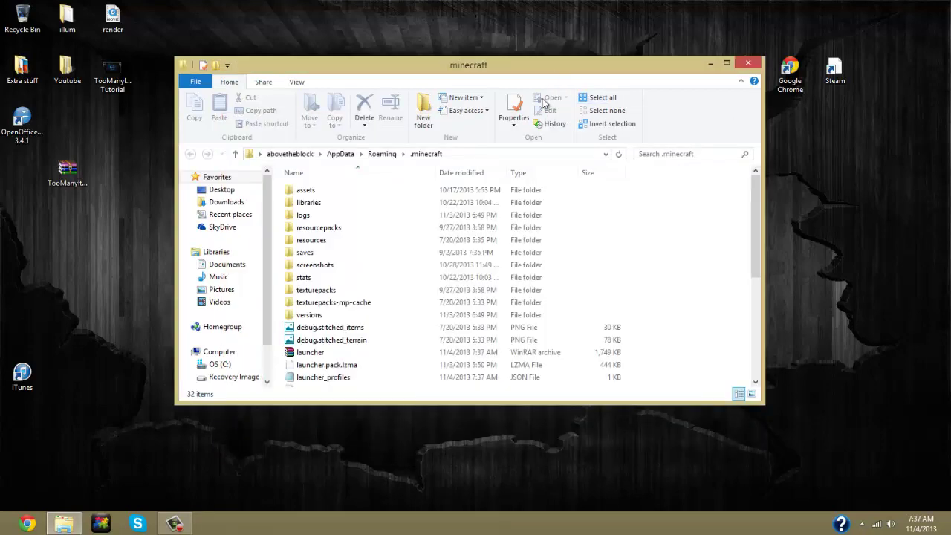
Step: Open the versions folder and rename its 1.7.2 folder as 1.7.2_TooManyItems
double_click(352, 316)
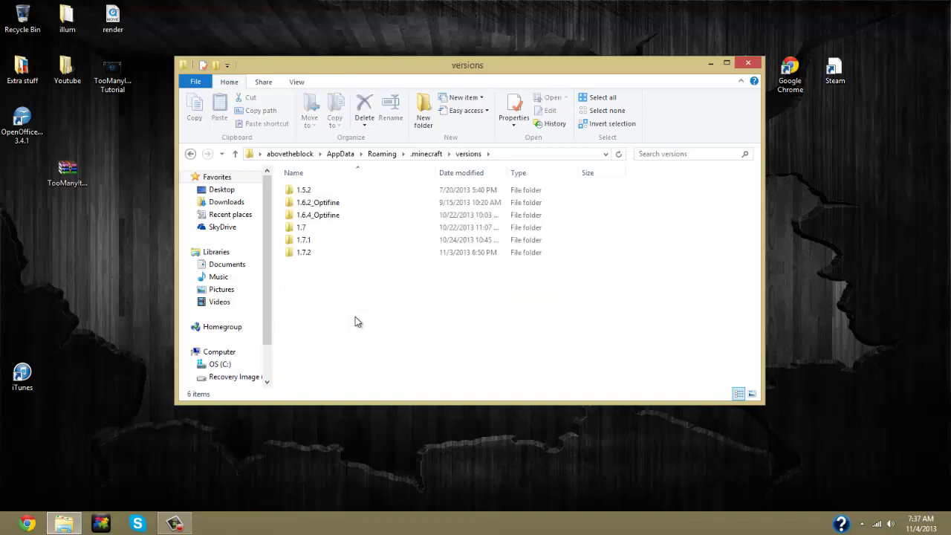
left_click(335, 192)
left_click_drag(339, 203, 332, 255)
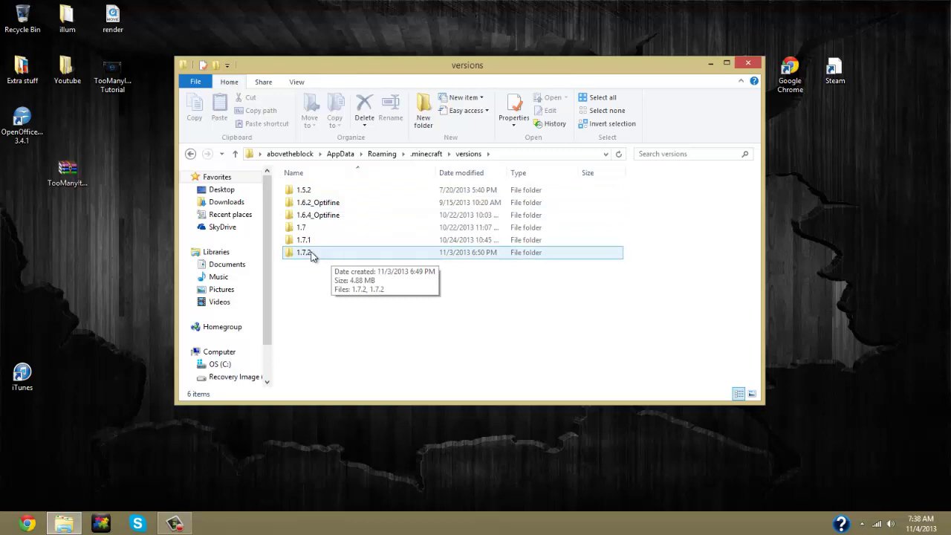
right_click(309, 255)
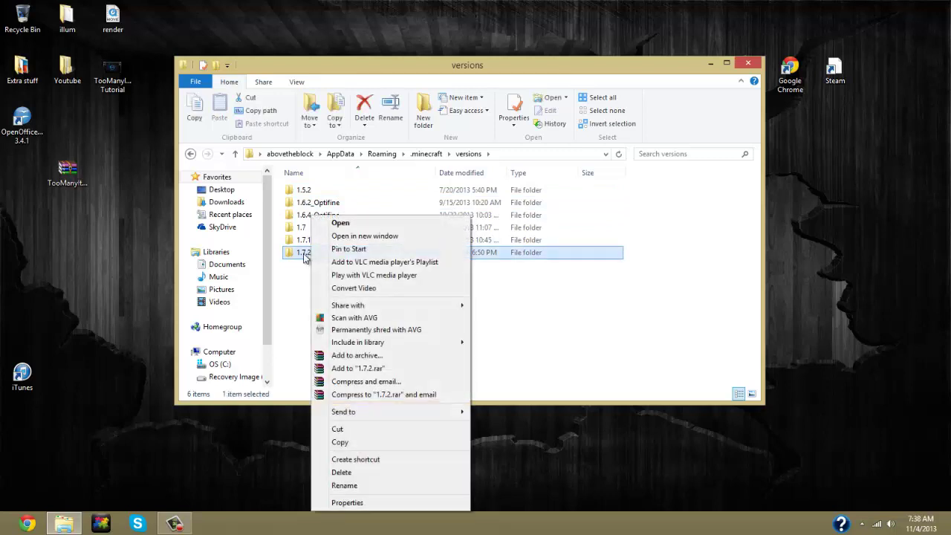
left_click(364, 487)
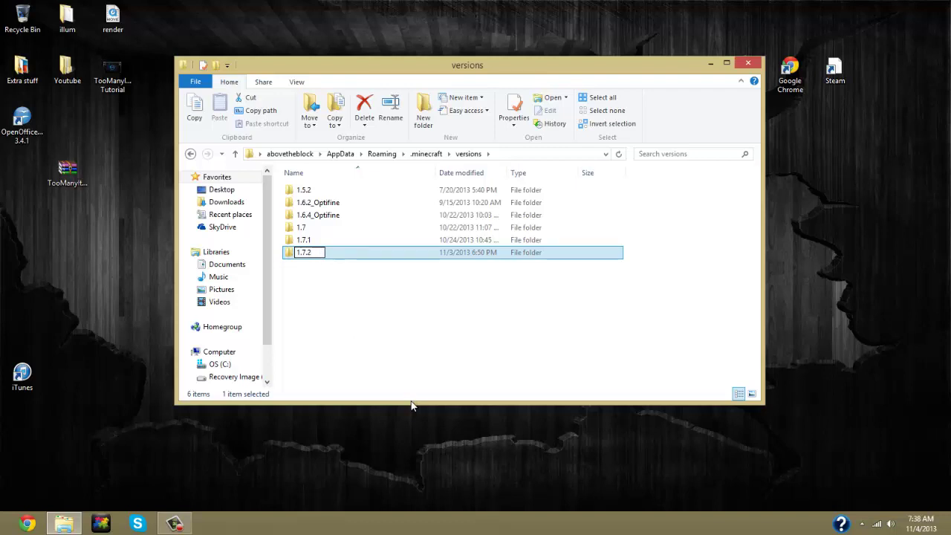
type("_TooMany")
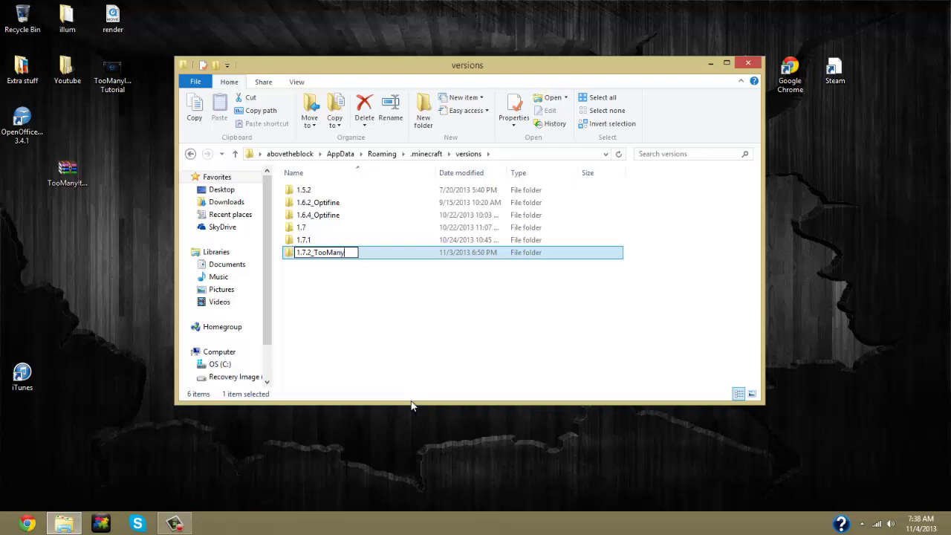
type("Items")
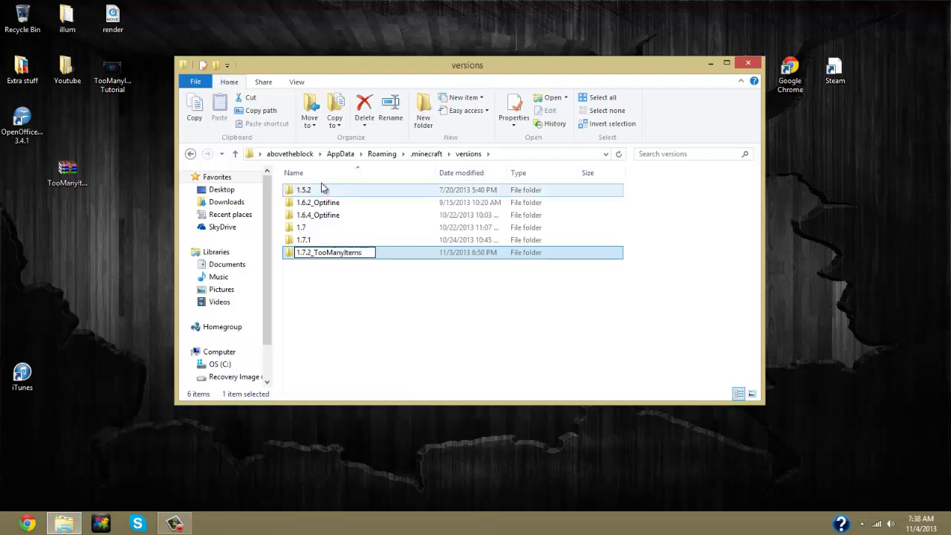
Step: Copy the _TooManyItems suffix from the folder name being edited and commit the rename
left_click_drag(358, 252, 312, 254)
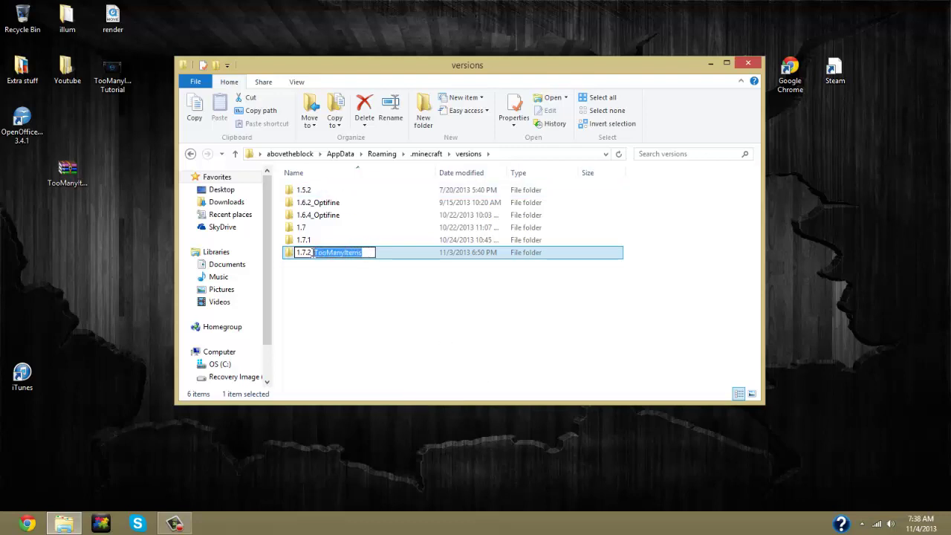
right_click(318, 253)
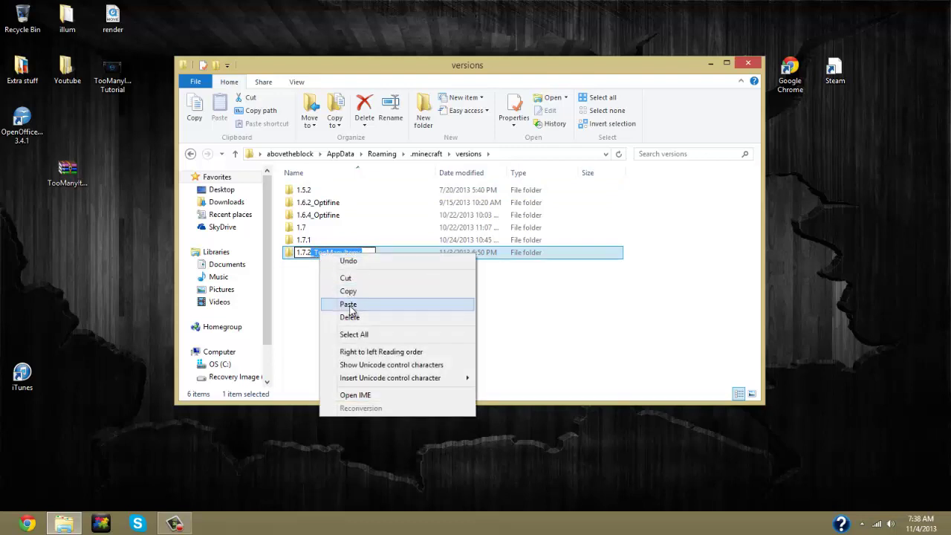
left_click(349, 306)
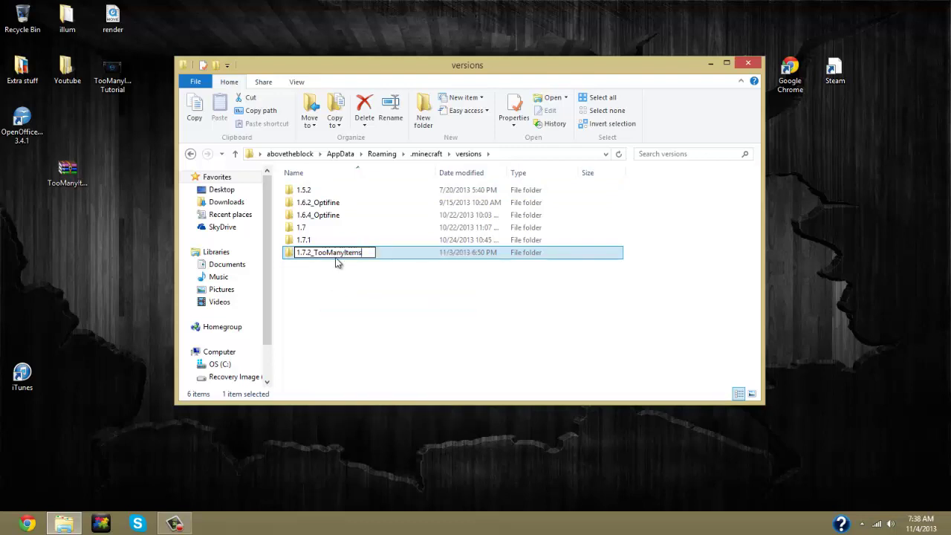
left_click_drag(365, 254, 313, 254)
right_click(315, 254)
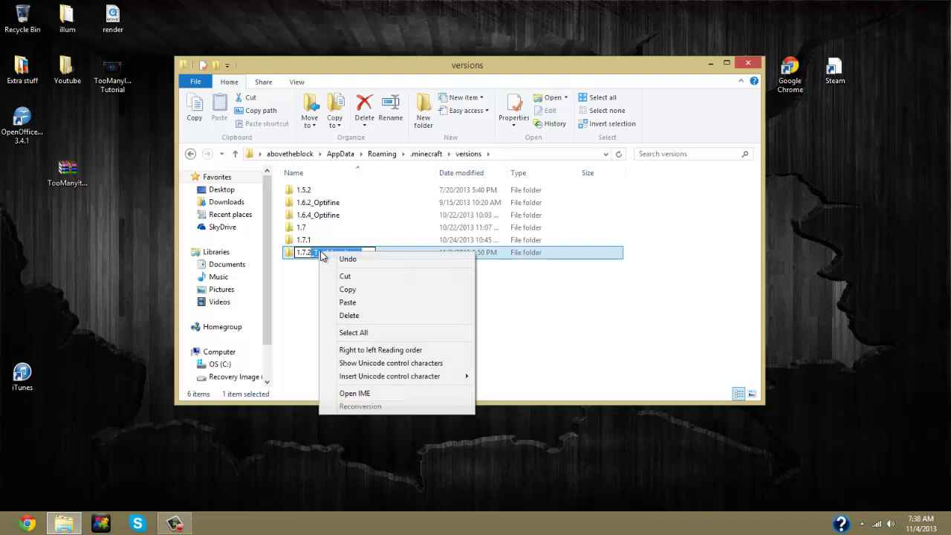
left_click(346, 305)
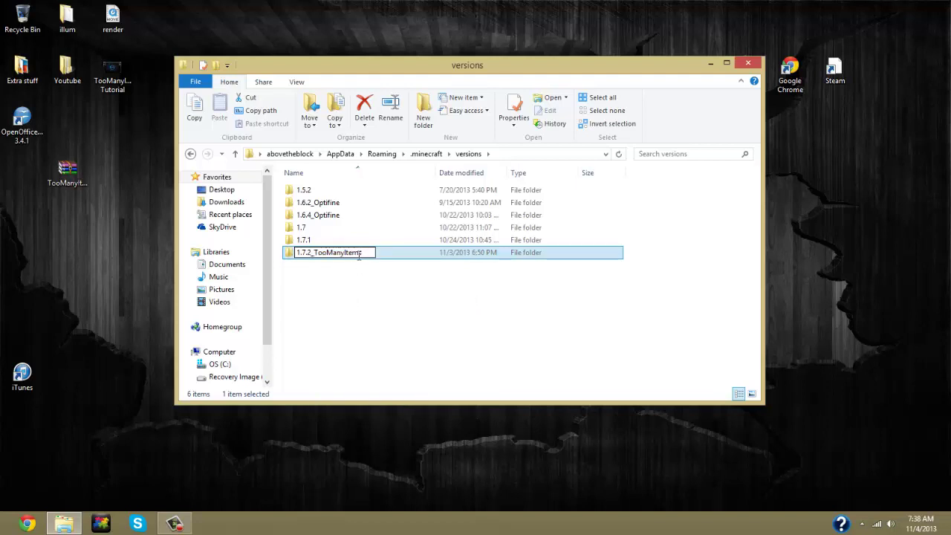
left_click_drag(361, 254, 314, 253)
right_click(324, 257)
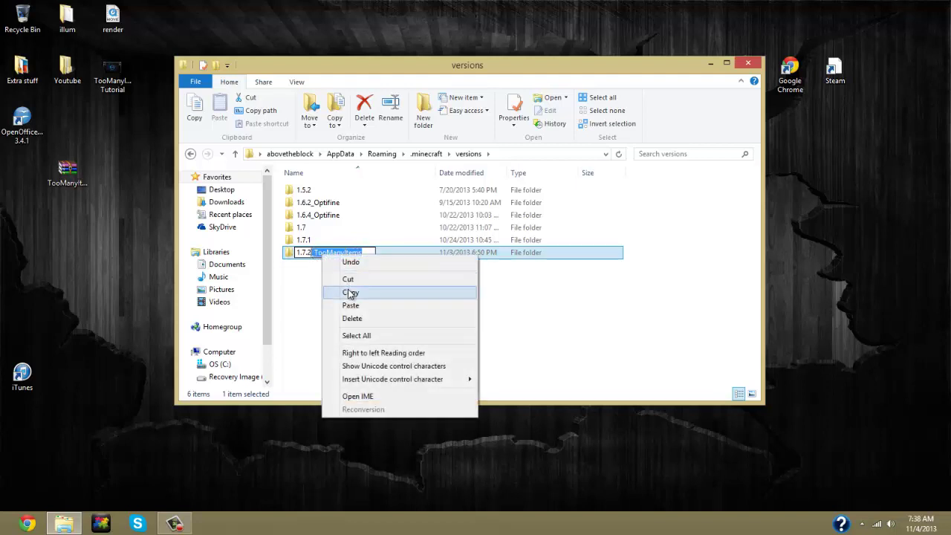
left_click(341, 295)
left_click(336, 274)
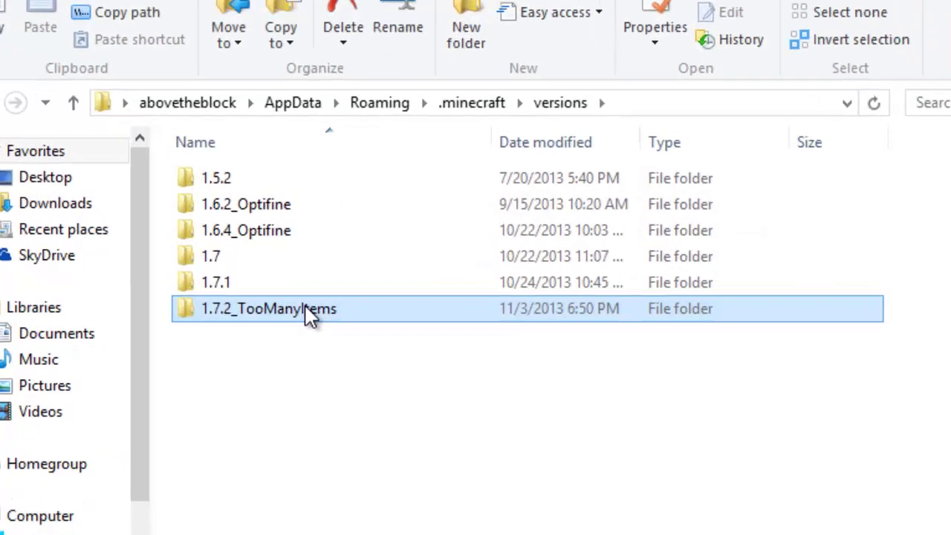
Step: Open the 1.7.2_TooManyItems folder and rename its 1.7.2 JSON file as 1.7.2_TooManyItems by pasting the copied suffix
double_click(332, 255)
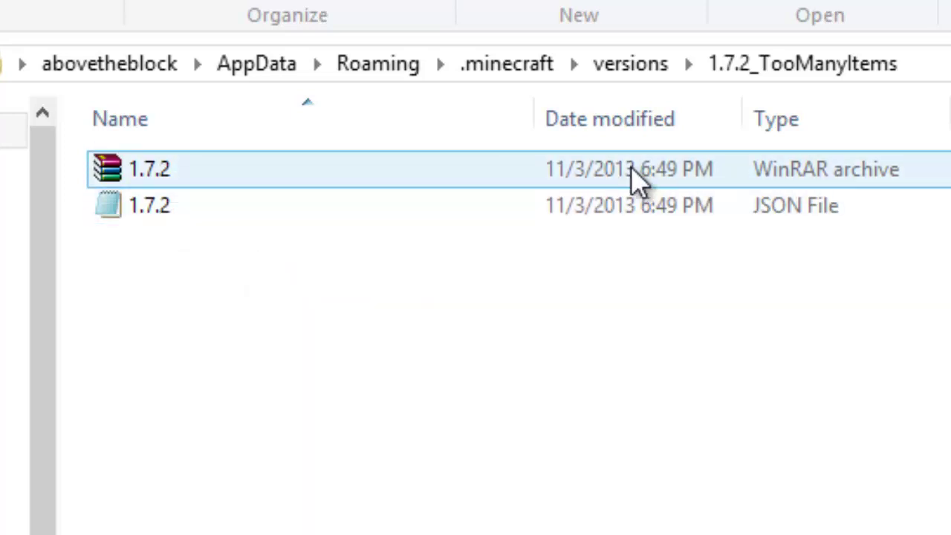
left_click(789, 212)
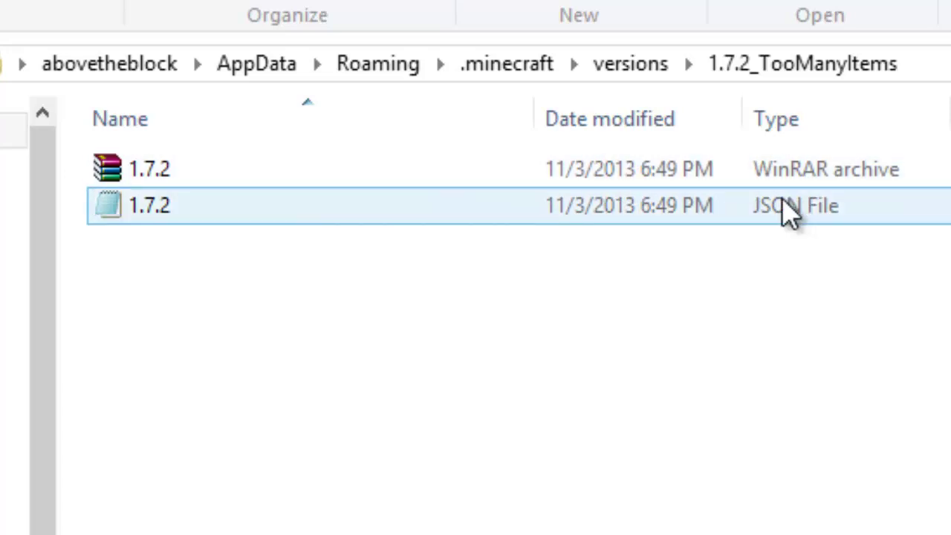
right_click(756, 198)
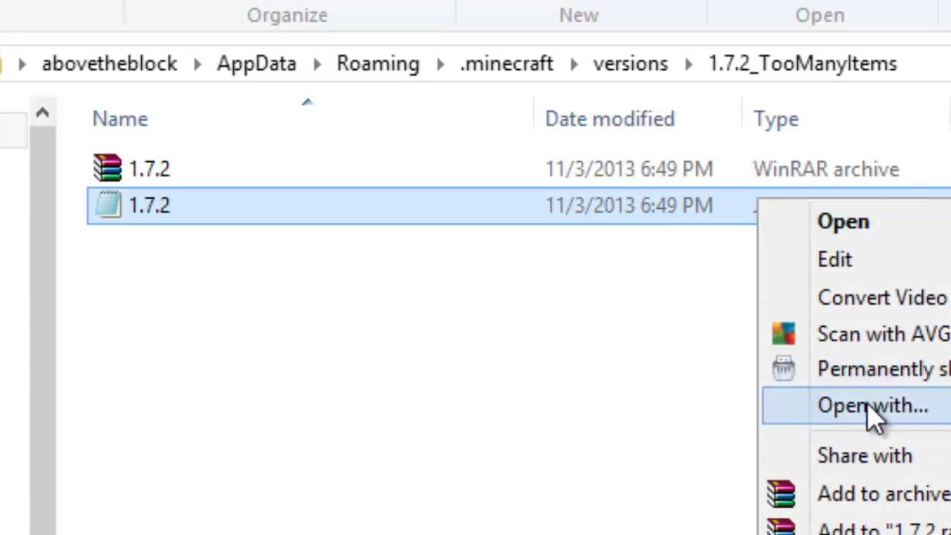
left_click(689, 396)
right_click(230, 206)
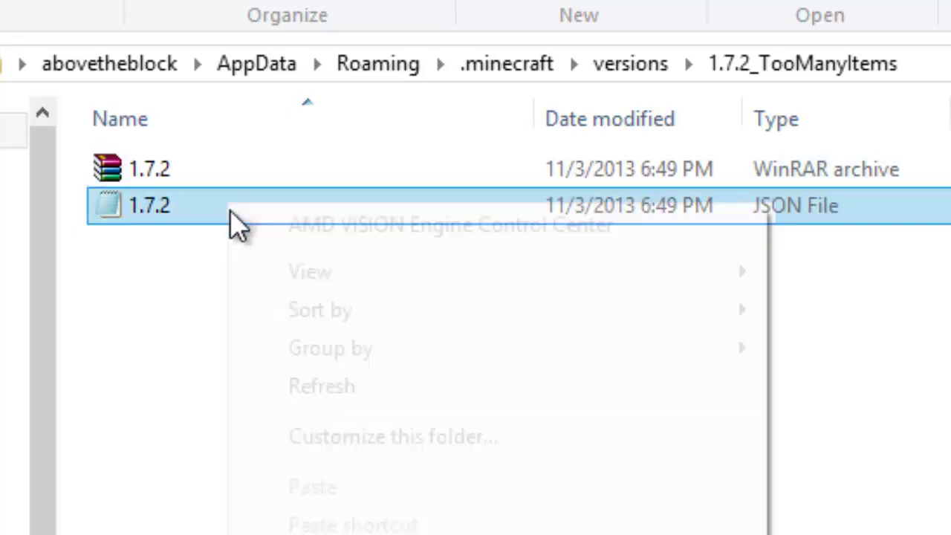
right_click(147, 211)
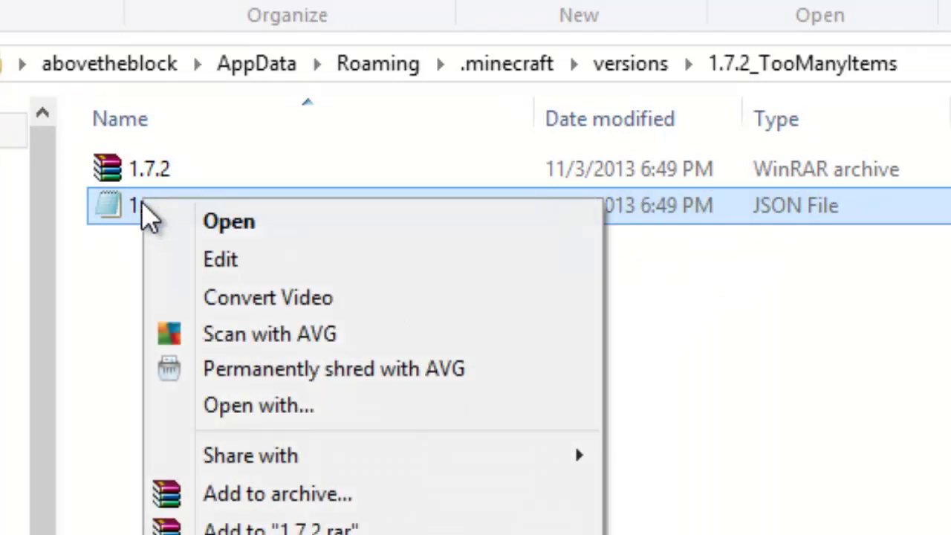
key("m")
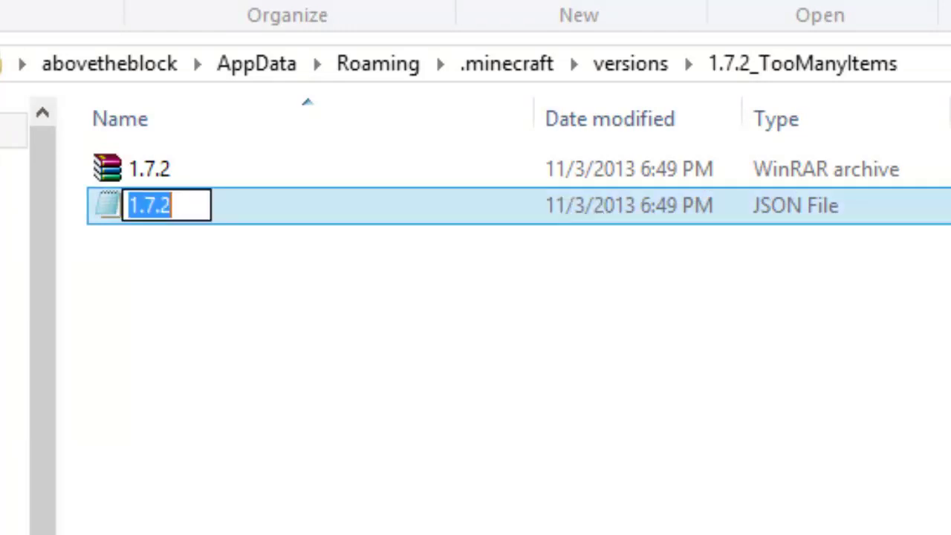
right_click(183, 210)
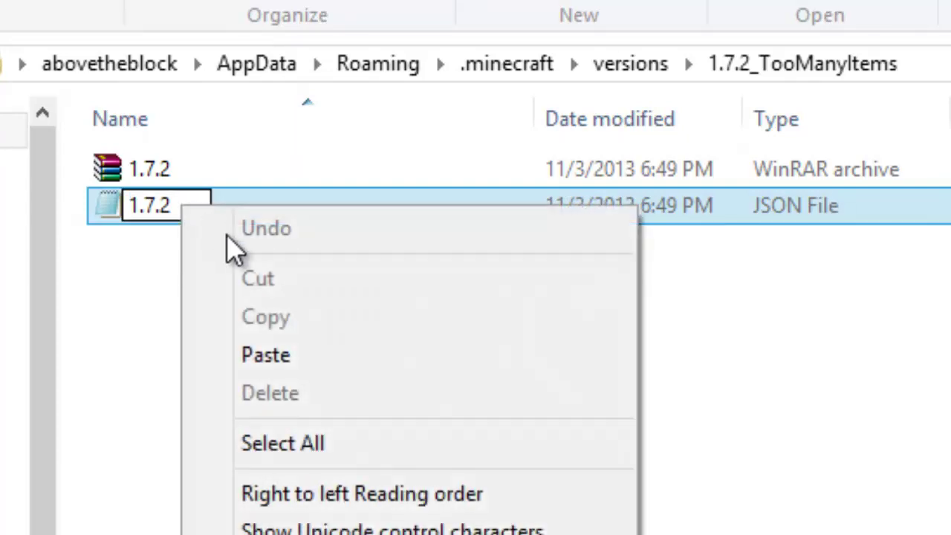
left_click(361, 356)
Step: Rename the 1.7.2 WinRAR archive as 1.7.2_TooManyItems by pasting the copied suffix after the version number
right_click(190, 182)
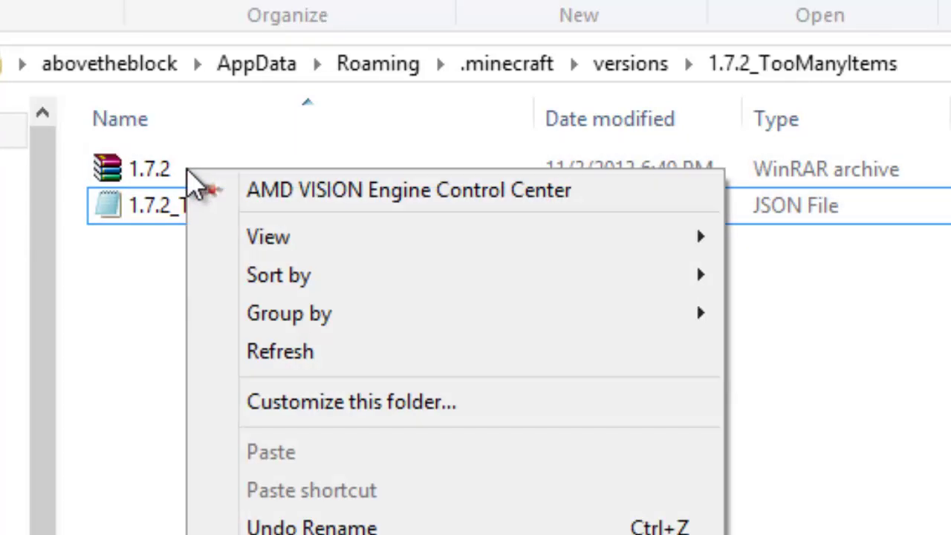
left_click(149, 408)
right_click(159, 156)
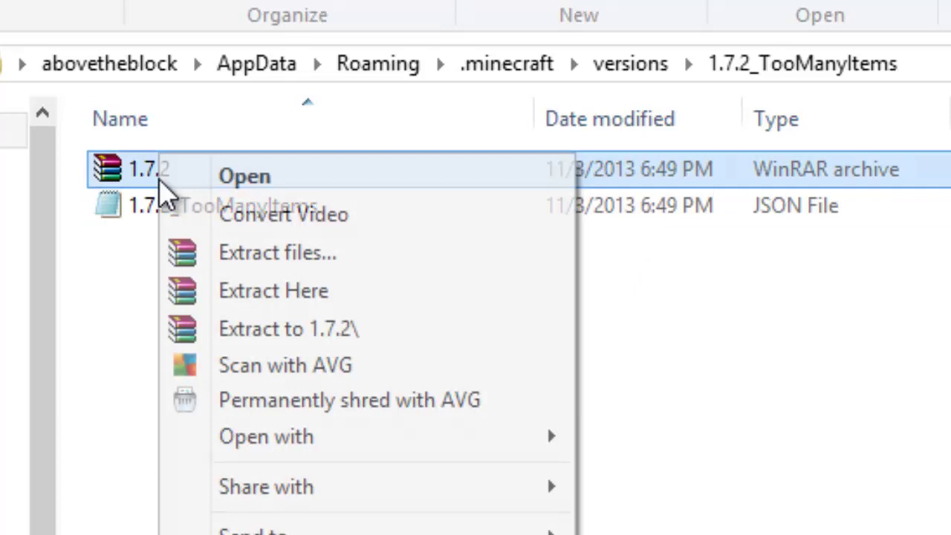
key("m")
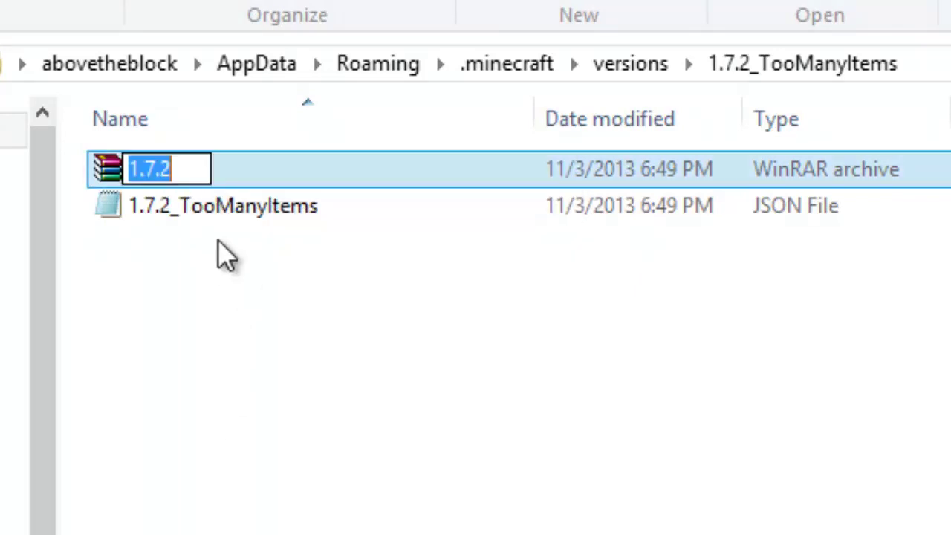
left_click(185, 164)
right_click(186, 162)
left_click(266, 314)
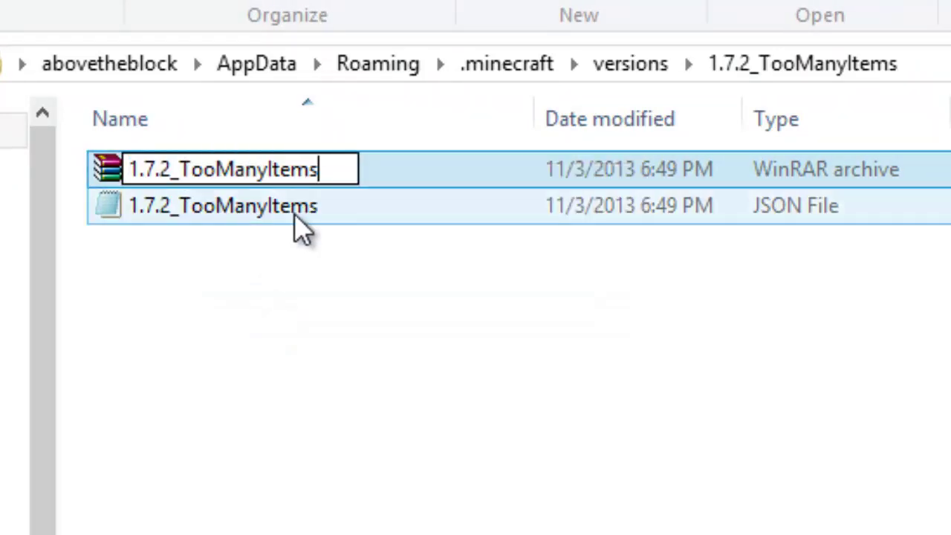
left_click(467, 397)
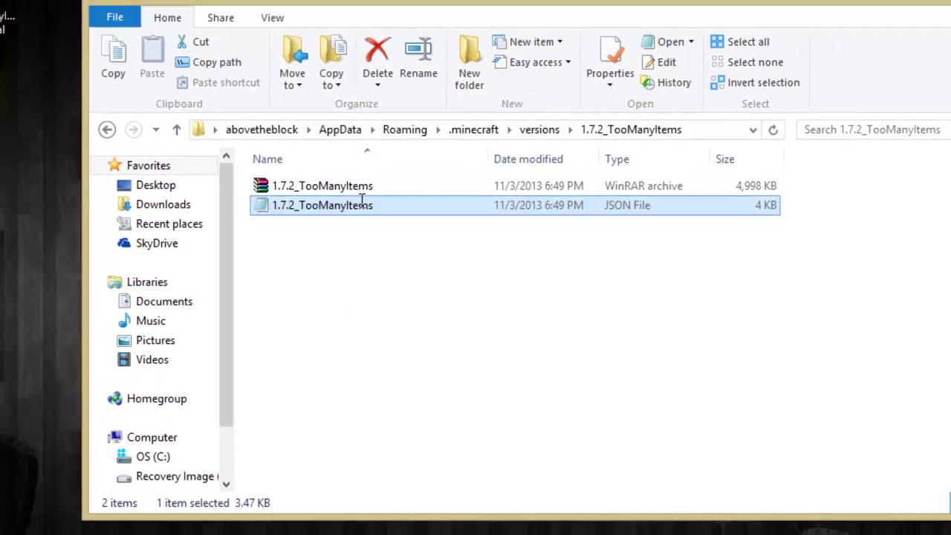
Step: Open the 1.7.2_TooManyItems JSON file in Notepad and change its "id" value to 1.7.2_TooManyItems
double_click(311, 202)
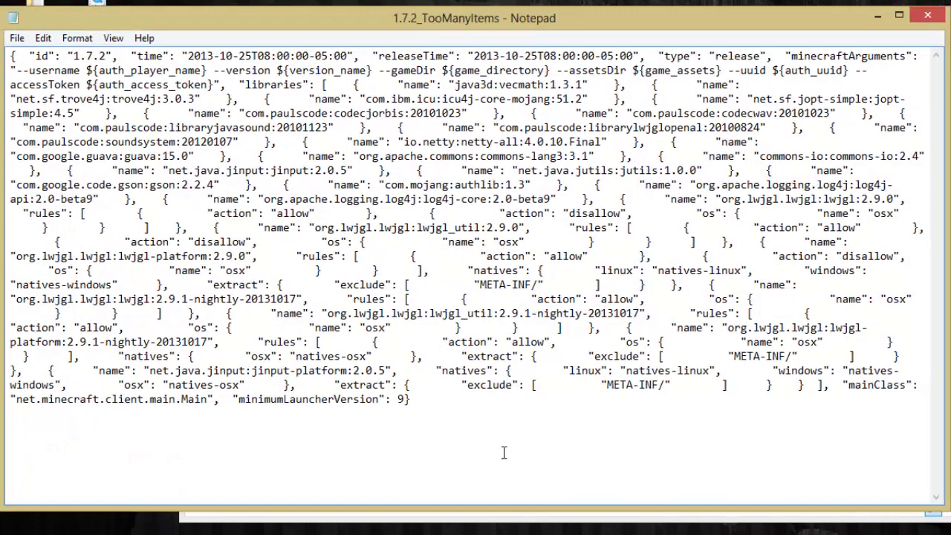
left_click_drag(504, 452, 8, 53)
left_click(520, 490)
mouse_move(427, 431)
left_mouse_down()
mouse_move(423, 365)
mouse_move(363, 309)
mouse_move(455, 354)
mouse_move(435, 215)
mouse_move(382, 314)
mouse_move(427, 414)
left_mouse_up()
left_click(333, 335)
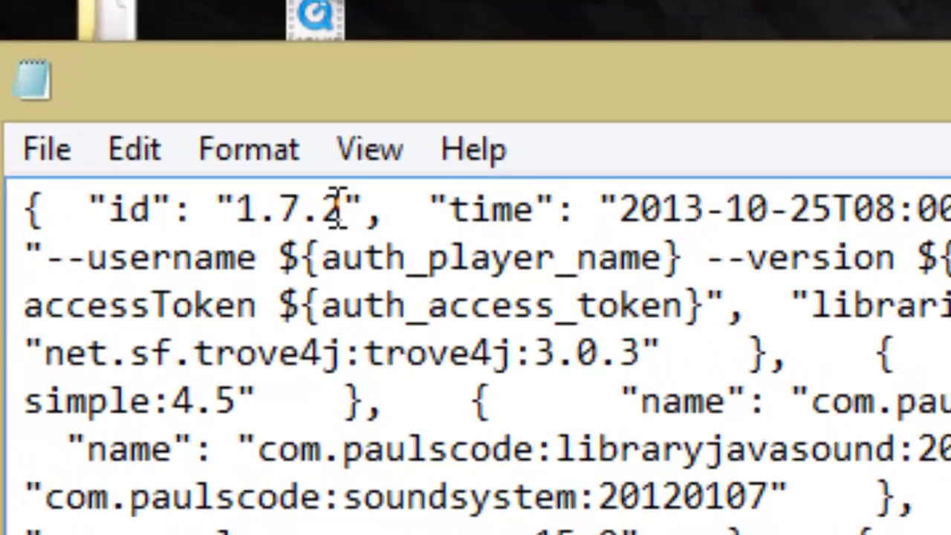
left_click(126, 72)
left_click(340, 208)
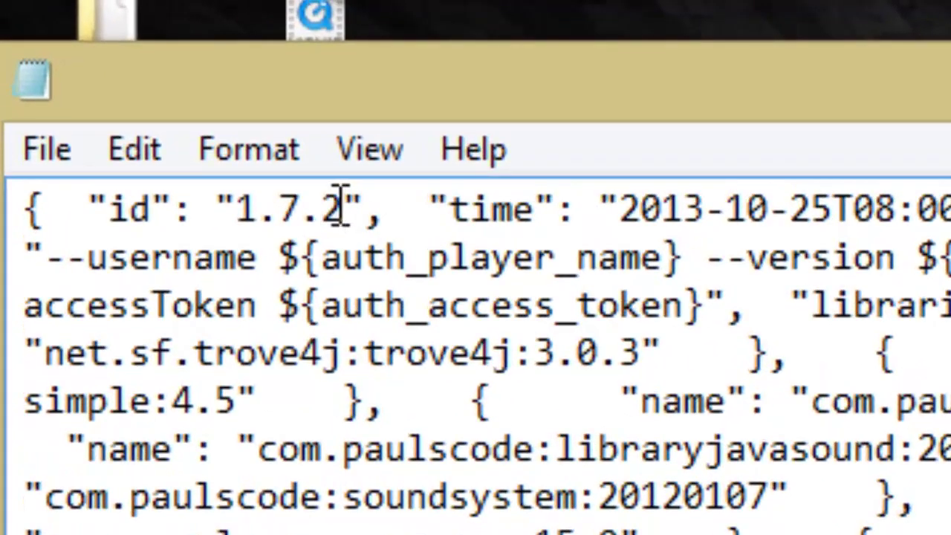
right_click(341, 208)
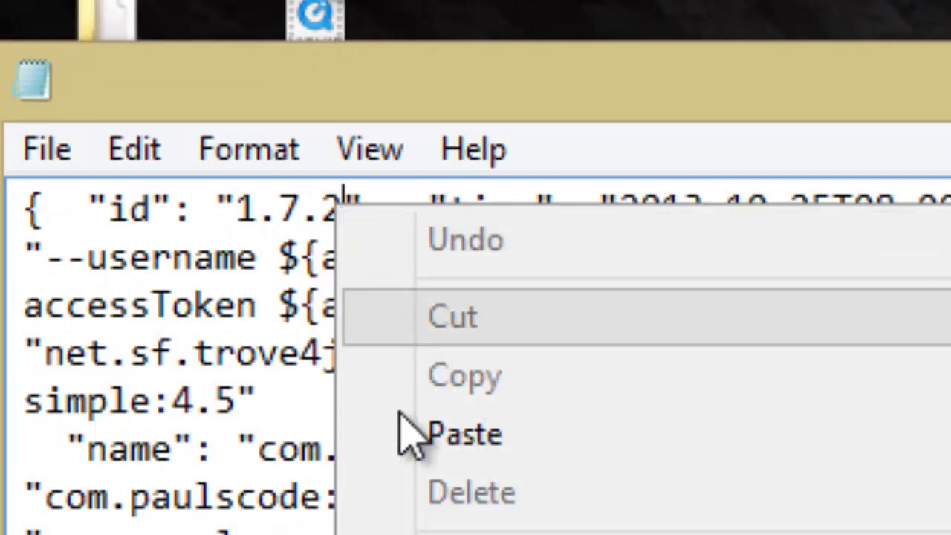
left_click(403, 432)
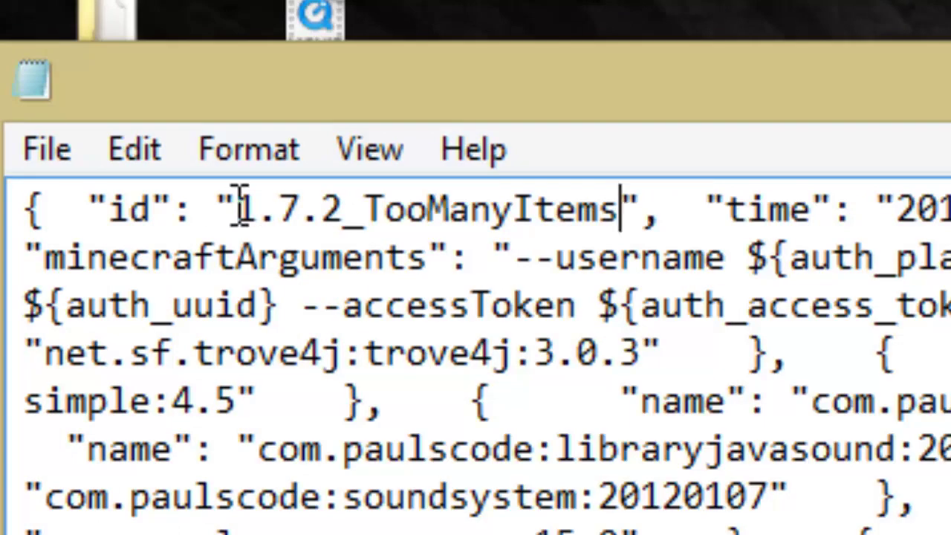
Step: Save the edited 1.7.2_TooManyItems JSON file and close Notepad
left_click_drag(236, 207, 626, 206)
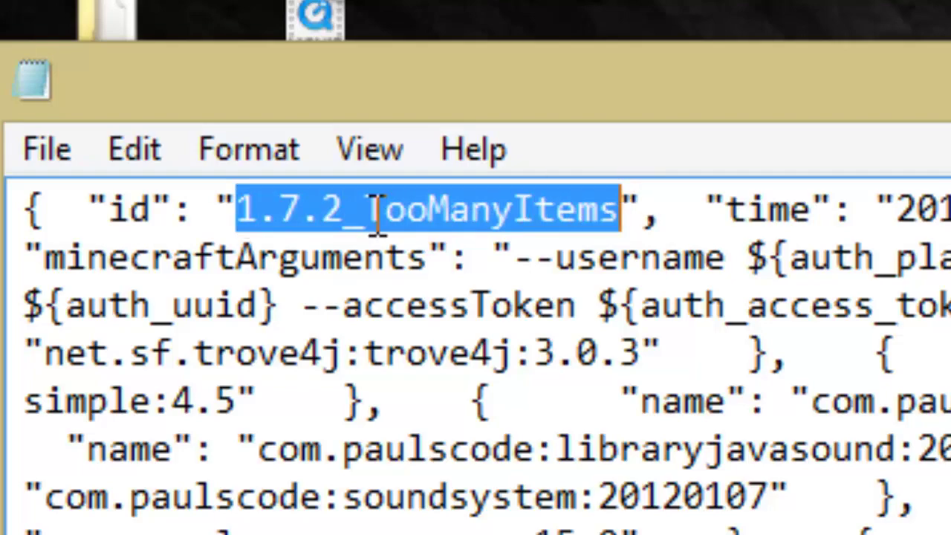
key("ctrl+c")
key("Right")
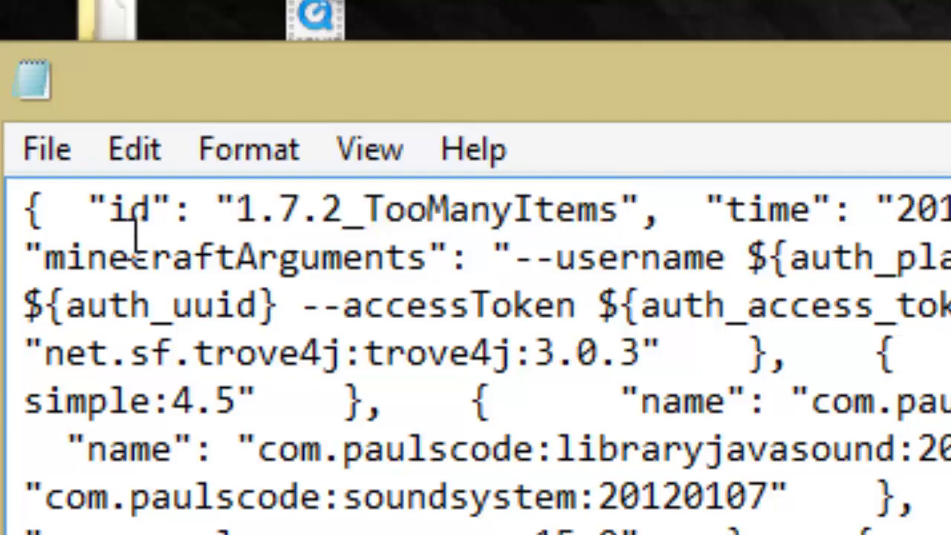
left_click(41, 155)
left_click(86, 321)
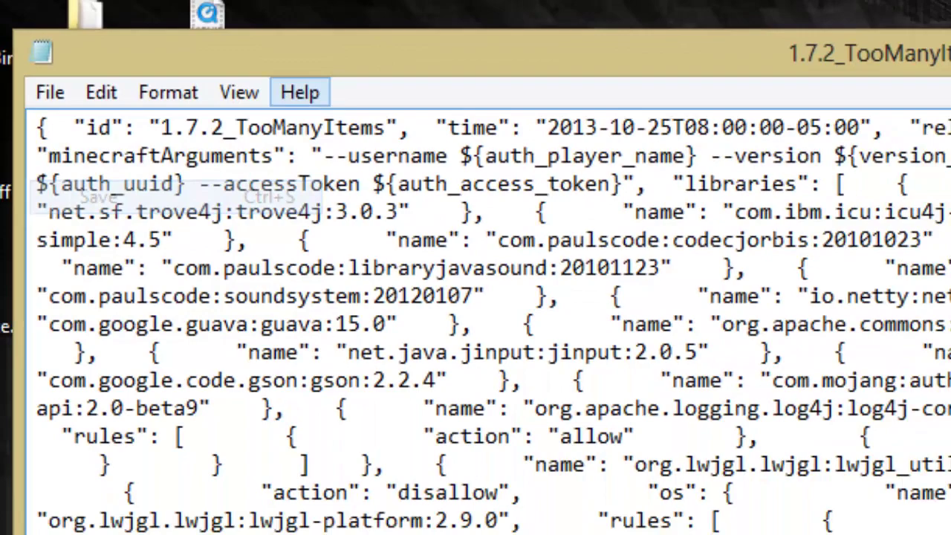
left_click(723, 28)
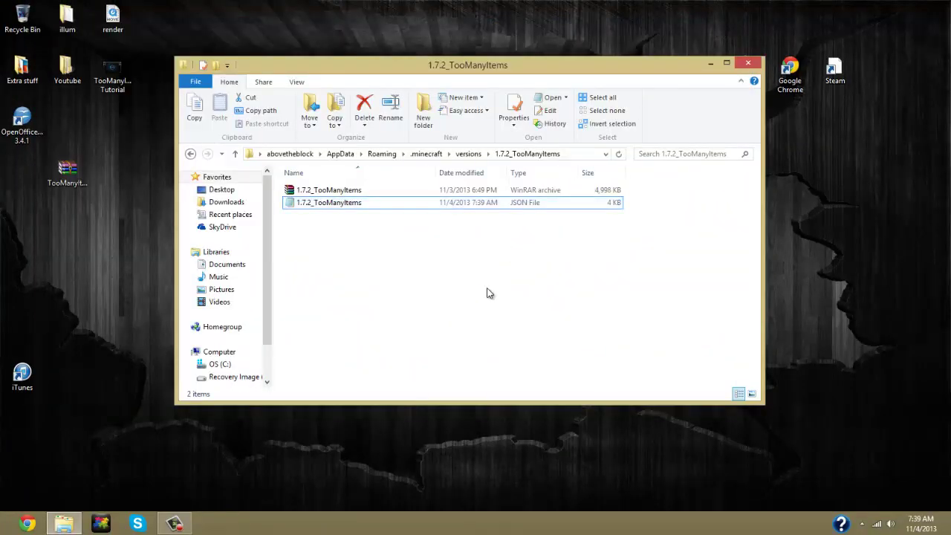
Step: Open the downloaded TooManyItems zip from the desktop and the 1.7.2_TooManyItems archive in WinRAR, dismissing the licence reminders
left_click(486, 292)
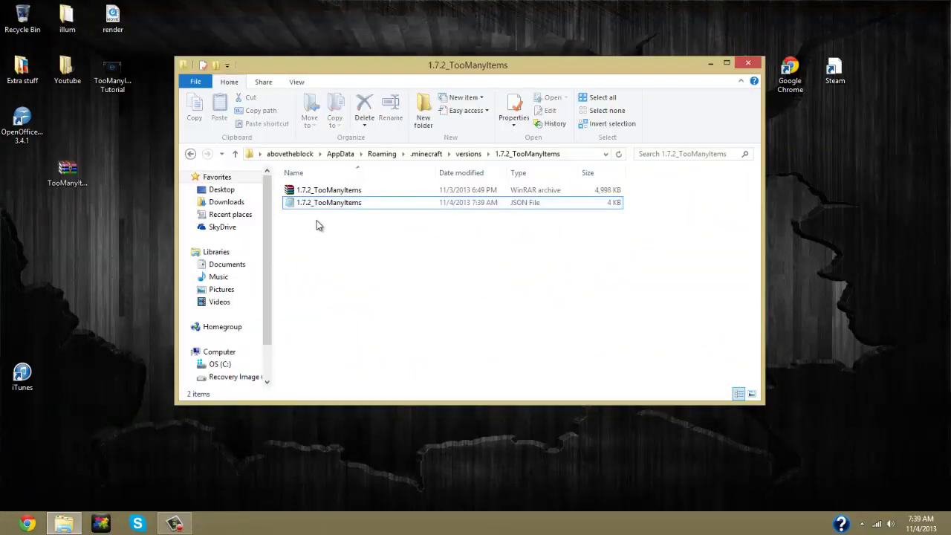
double_click(72, 185)
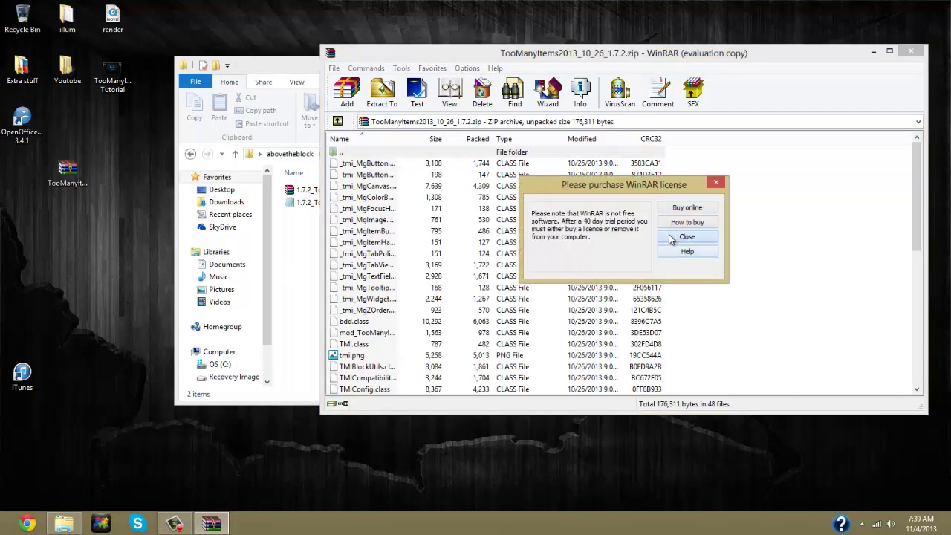
left_click(674, 241)
left_click(293, 203)
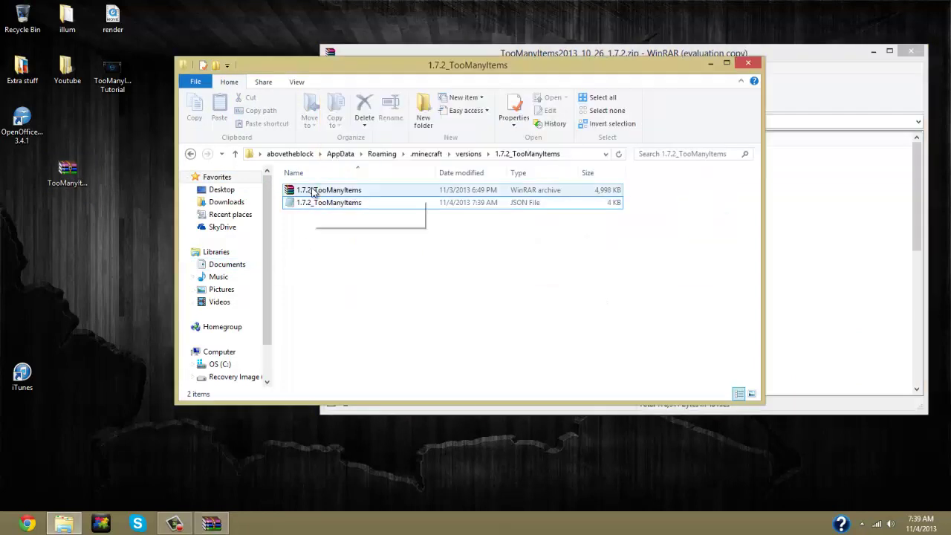
double_click(320, 190)
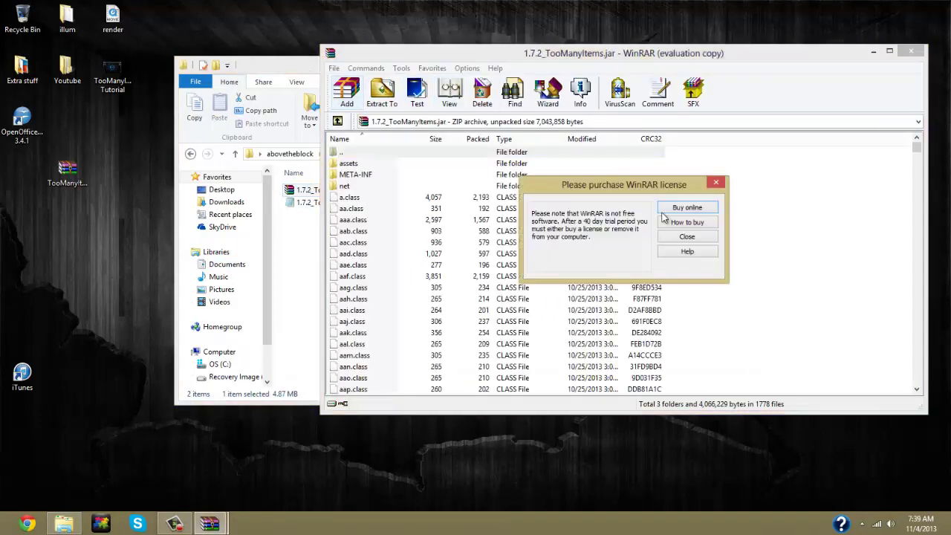
left_click(674, 241)
Step: Close the 1.7.2_TooManyItems folder window and arrange the two WinRAR windows so both archives' file lists are visible
left_click(258, 61)
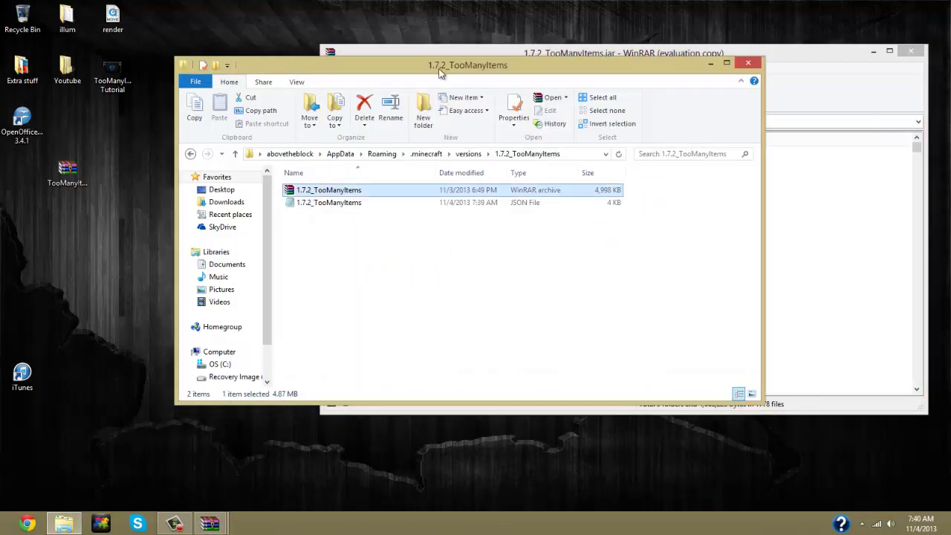
left_click(747, 63)
left_click_drag(692, 61, 429, 19)
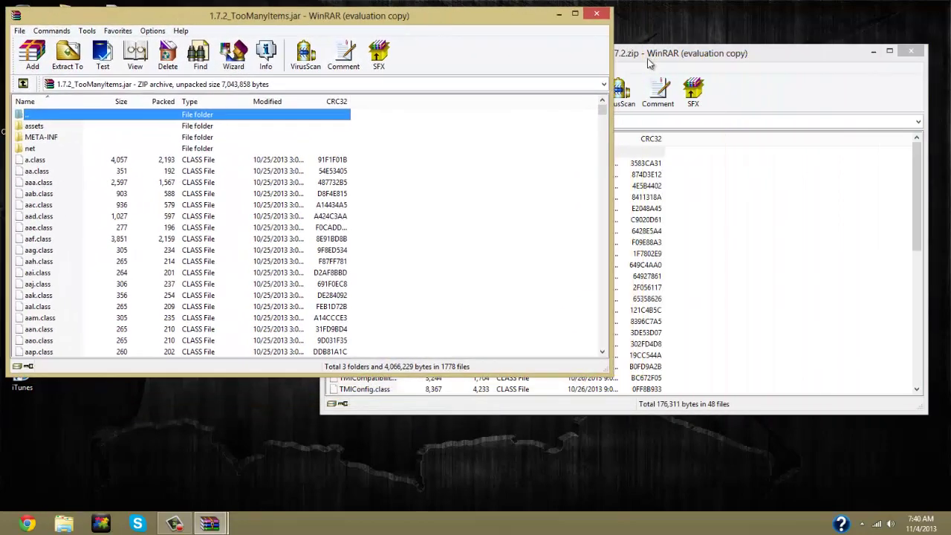
left_click_drag(639, 67, 758, 64)
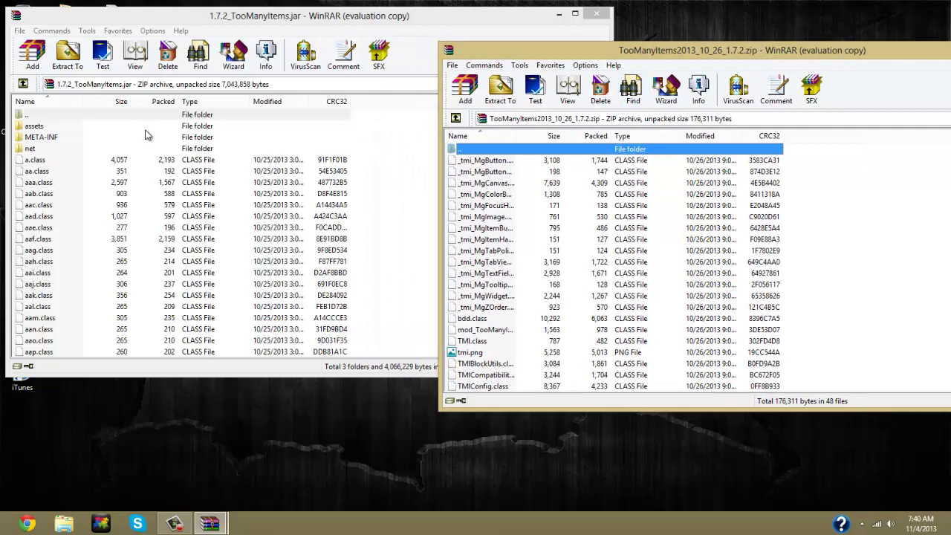
Step: Delete the META-INF folder from the 1.7.2_TooManyItems.jar archive
left_click(58, 138)
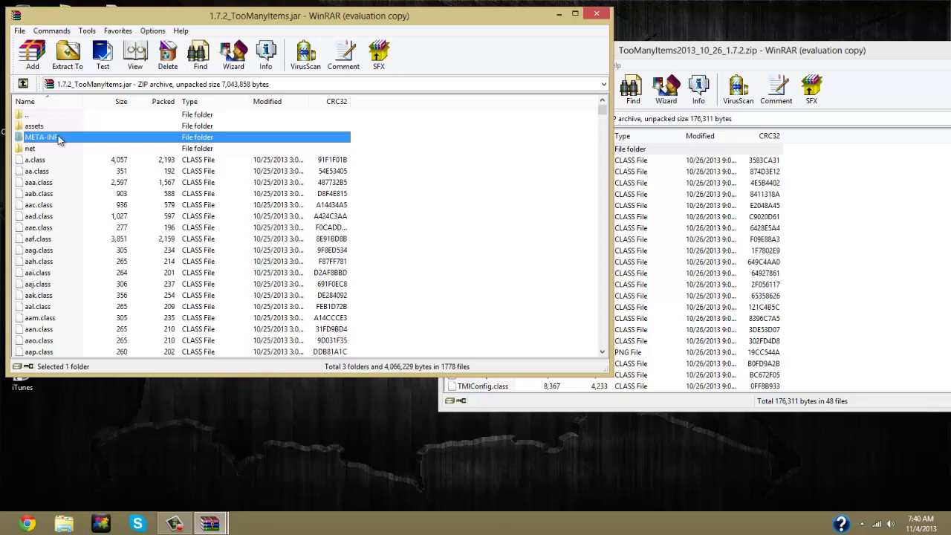
key("Delete")
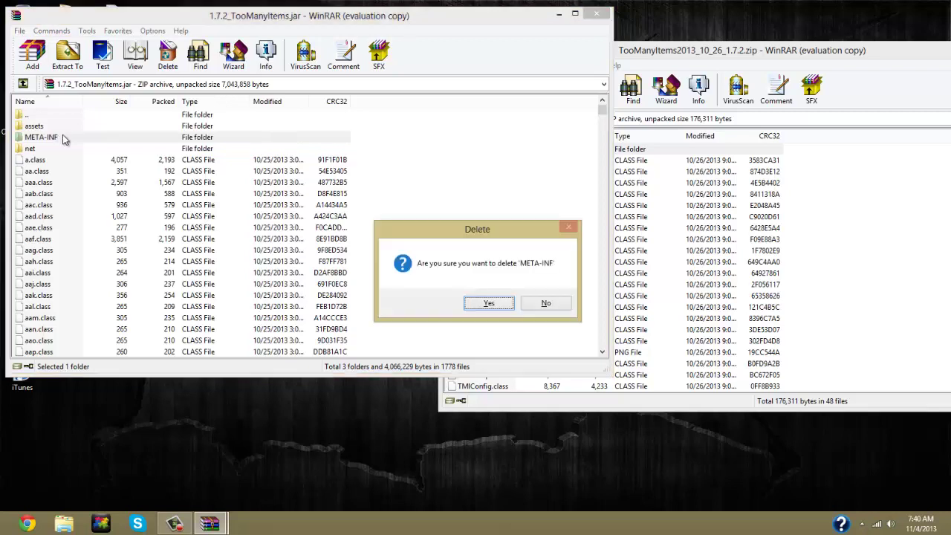
left_click(491, 304)
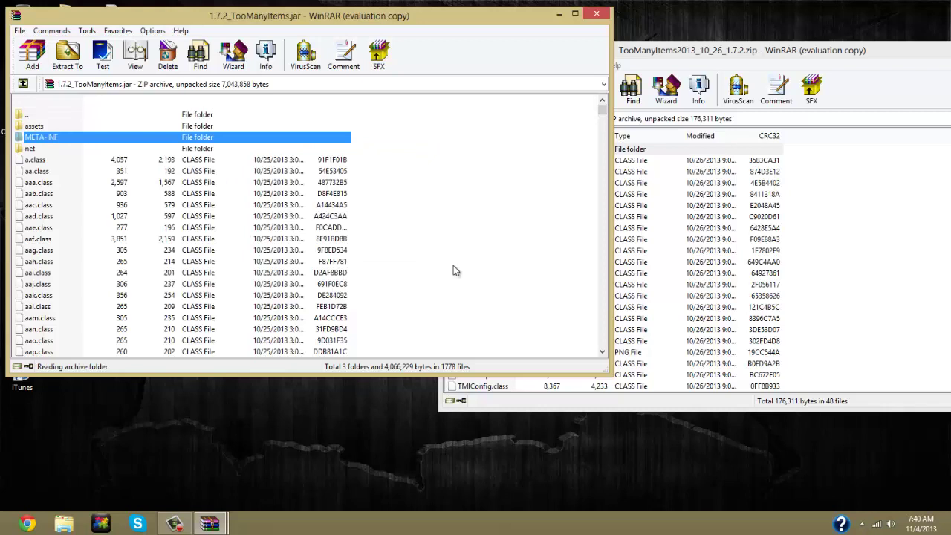
Step: Add all files from the TooManyItems2013_10_26_1.7.2.zip archive to 1.7.2_TooManyItems.jar, keeping the default ZIP archive settings
left_click(740, 50)
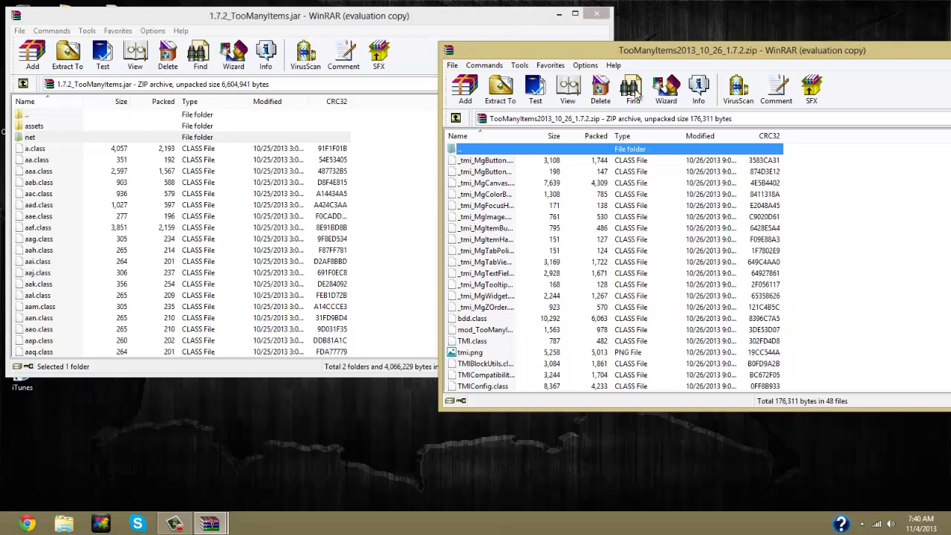
left_click(451, 64)
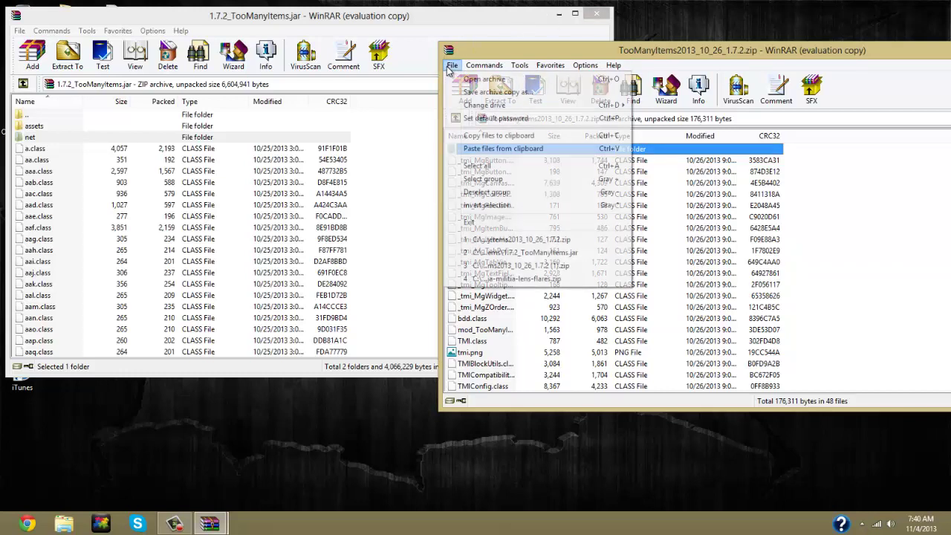
left_click(483, 179)
left_click(788, 240)
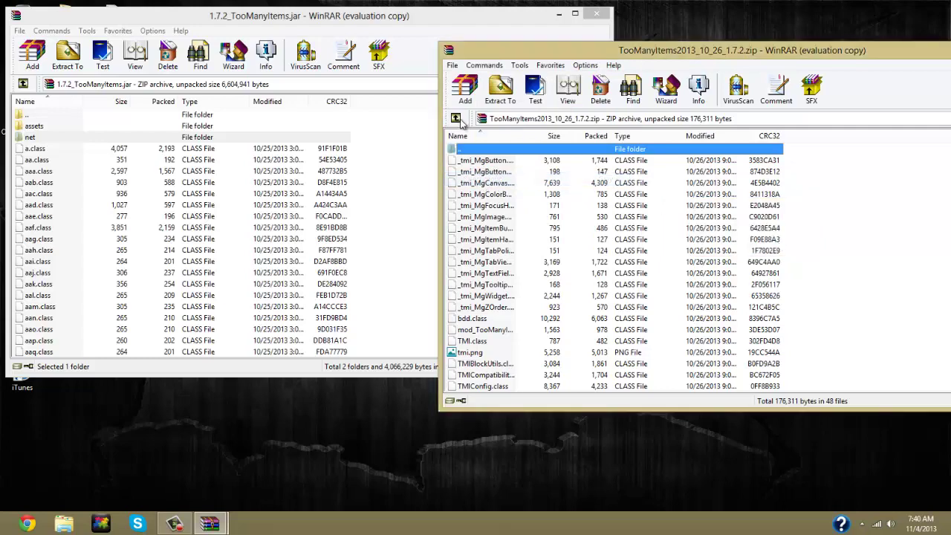
left_click(452, 66)
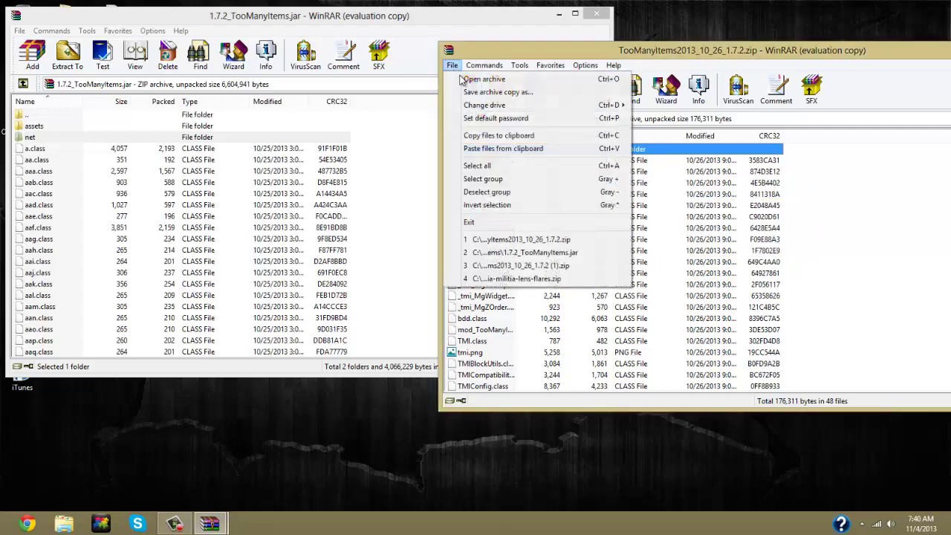
left_click(495, 165)
left_click_drag(493, 164, 378, 171)
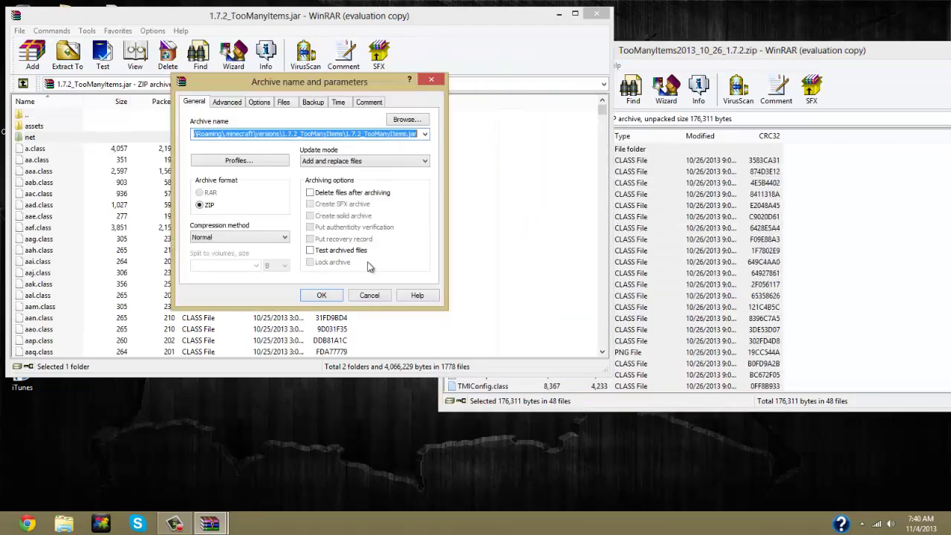
left_click(321, 296)
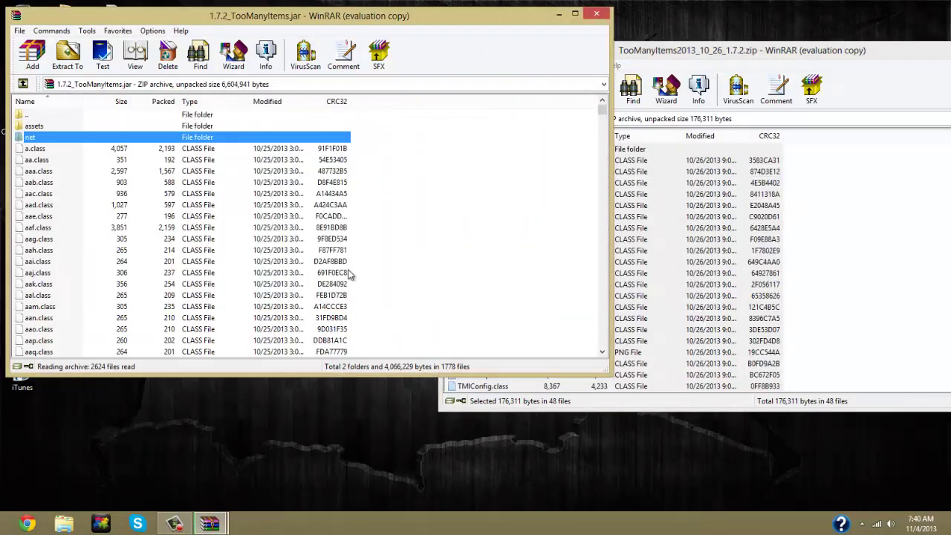
Step: Close both archive windows, the 1.7.2_TooManyItems.jar one and the TooManyItems zip one
left_click(595, 15)
left_click_drag(773, 51, 491, 47)
left_click(721, 46)
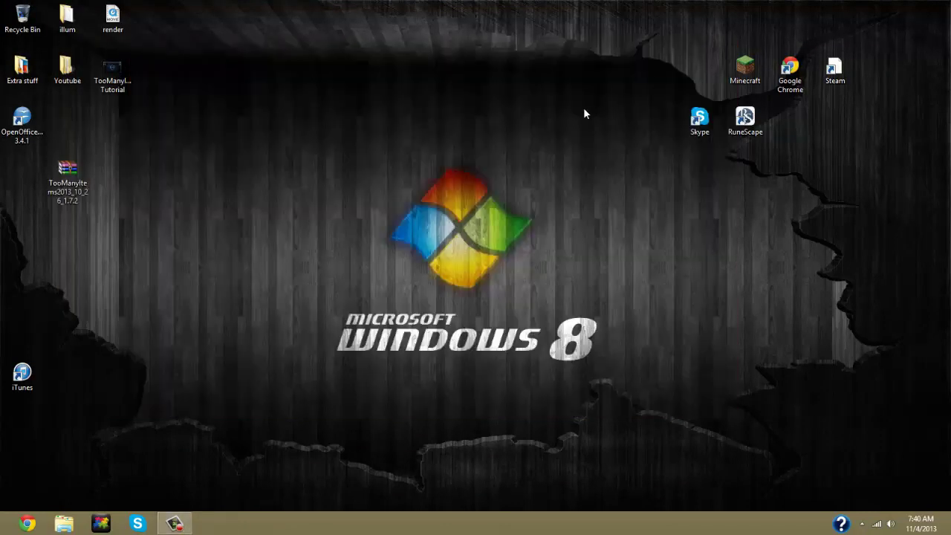
Step: Switch to the Minecraft launcher, start the 1.7.2_TooManyItems version and load a singleplayer world
double_click(737, 68)
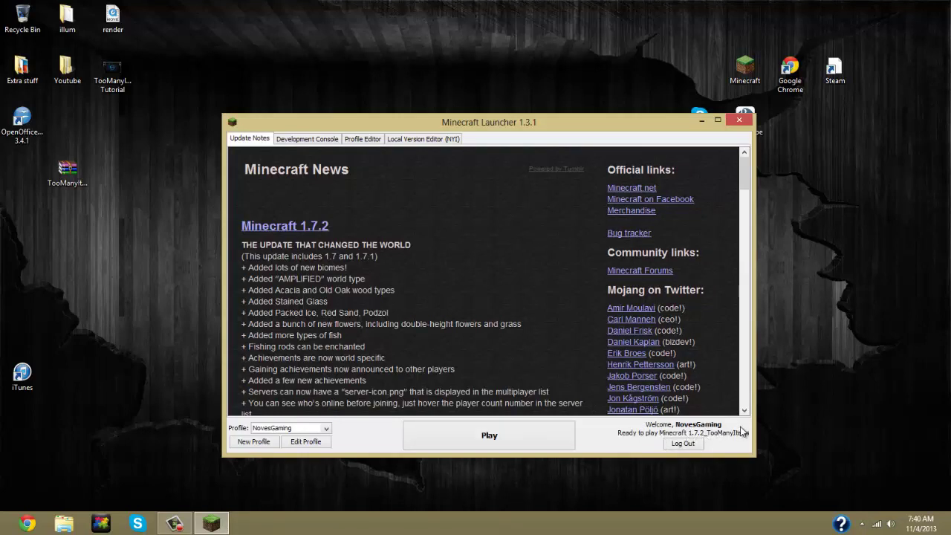
left_click(490, 435)
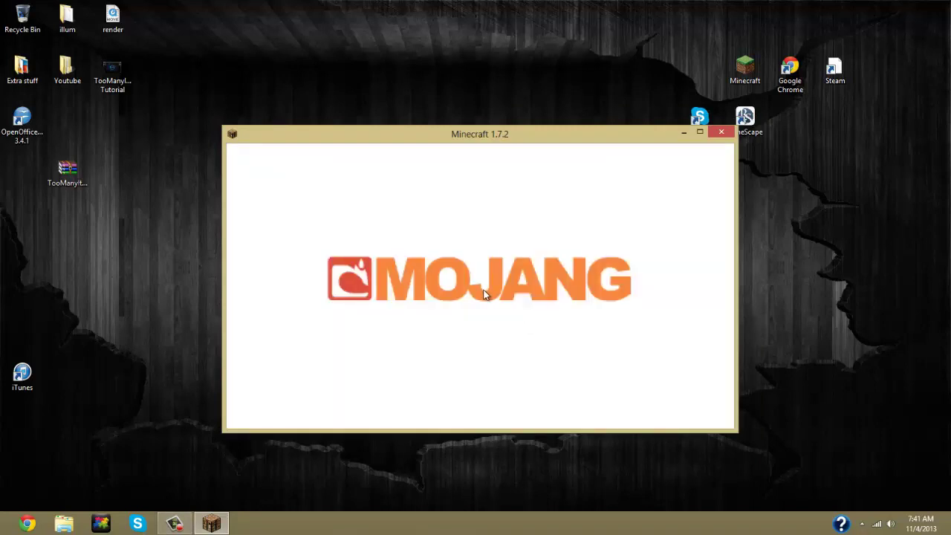
left_click(486, 289)
double_click(550, 223)
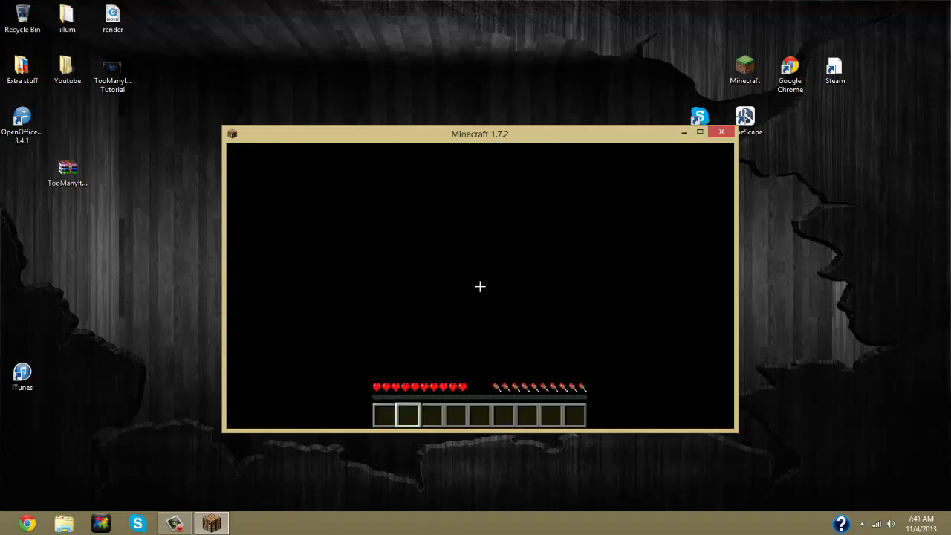
Step: Pause the game, maximize the Minecraft window and return to the game
key("Escape")
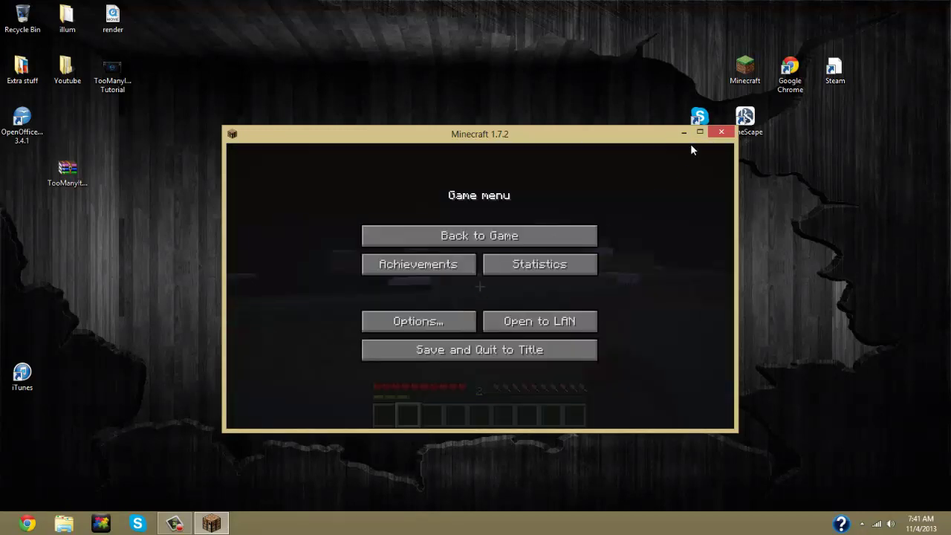
left_click(699, 131)
left_click(476, 159)
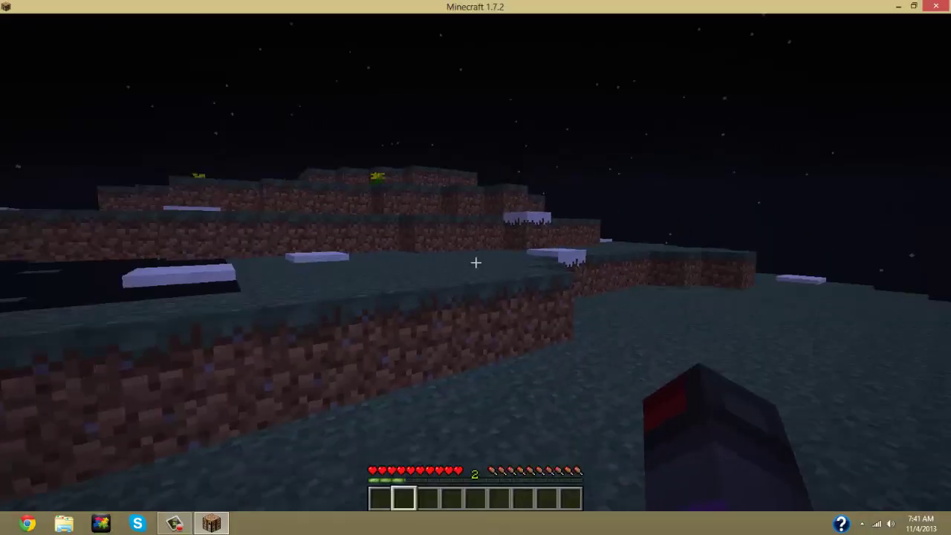
Step: Open the inventory, take a stack of 64 Block of Diamond from the TooManyItems list and delete it over that list
key("e")
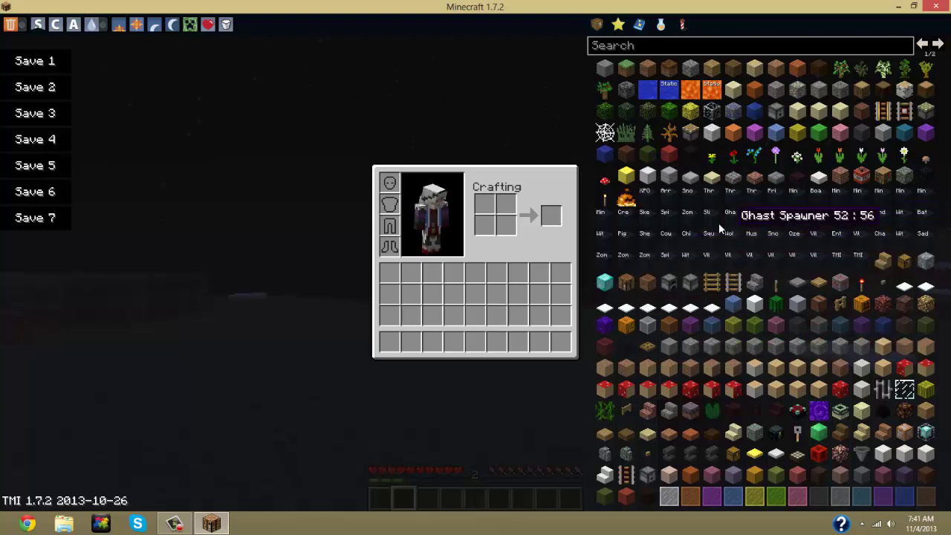
left_click(606, 283)
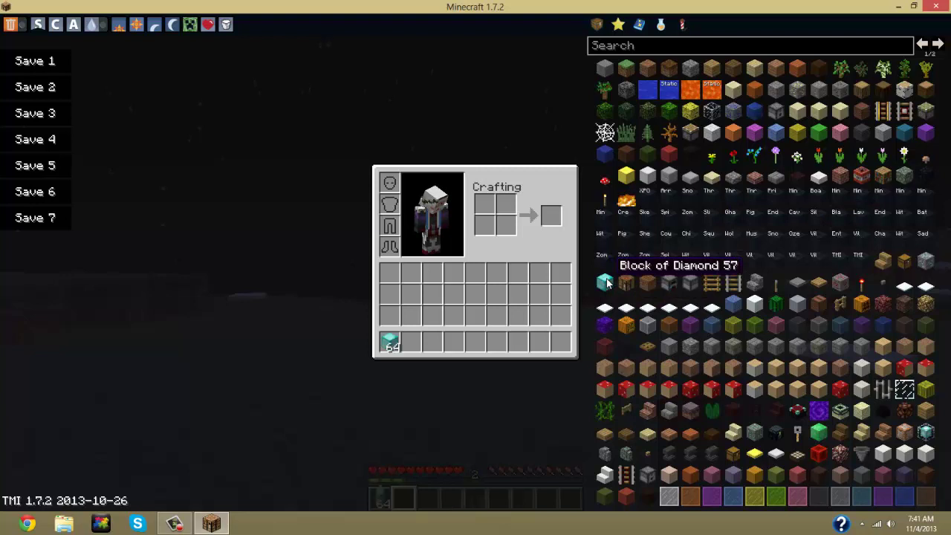
left_click(388, 344)
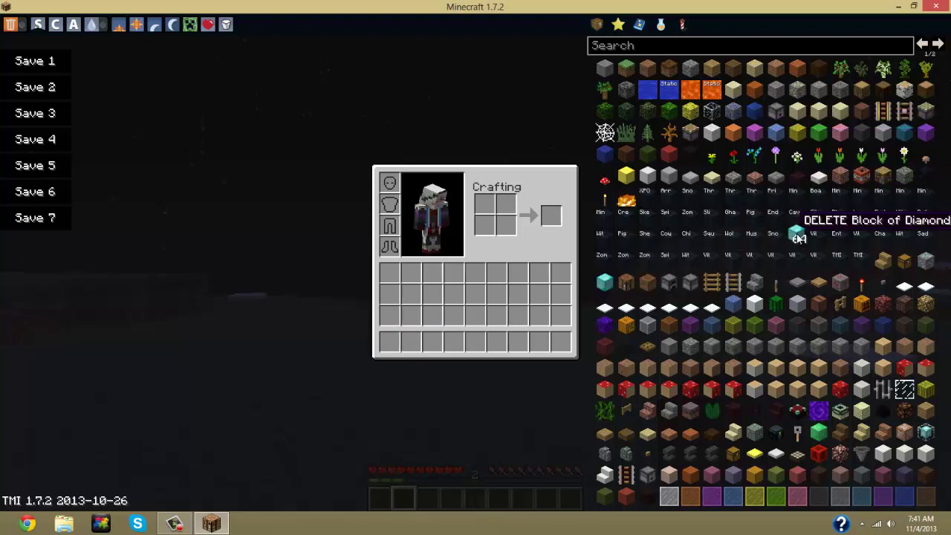
left_click(753, 225)
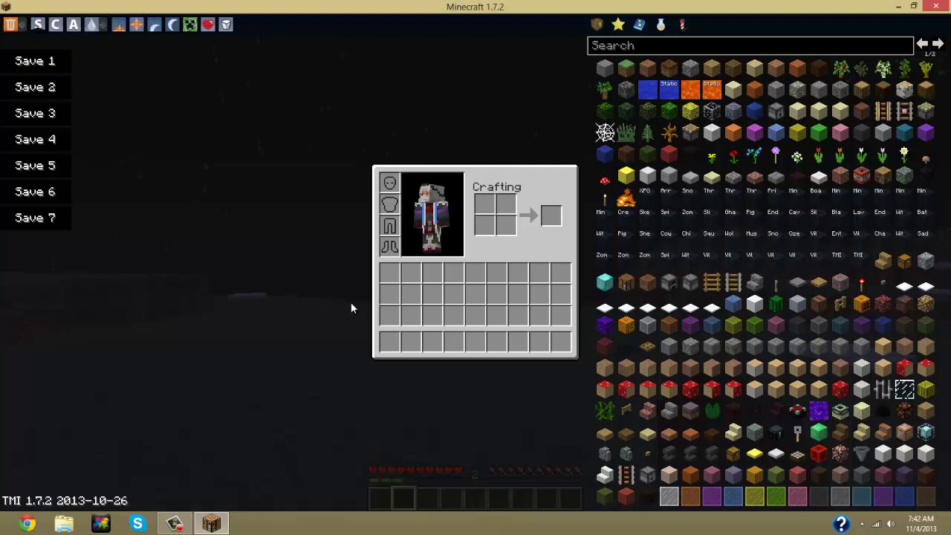
Step: Use the TooManyItems controls to switch the game mode to Survival, Creative, Adventure and back to Survival
left_click(36, 29)
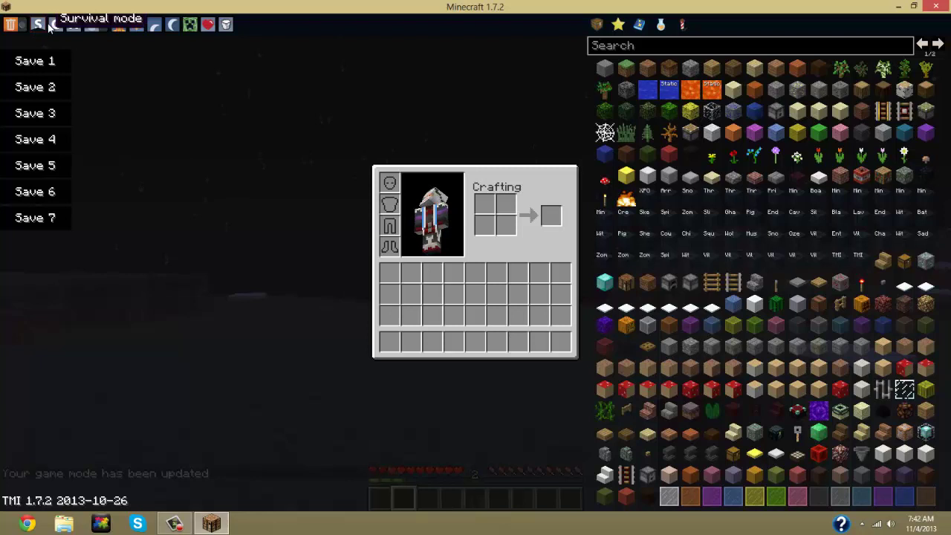
left_click(53, 27)
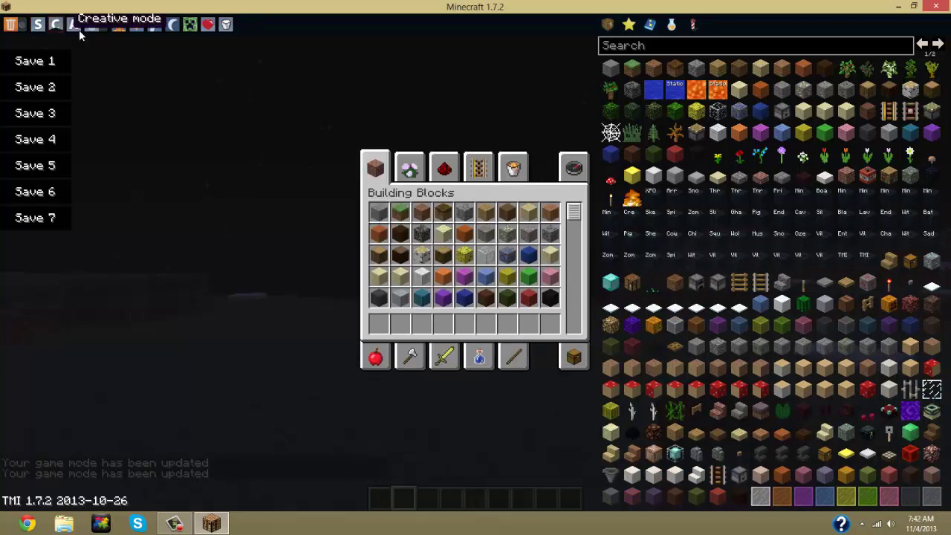
left_click(74, 26)
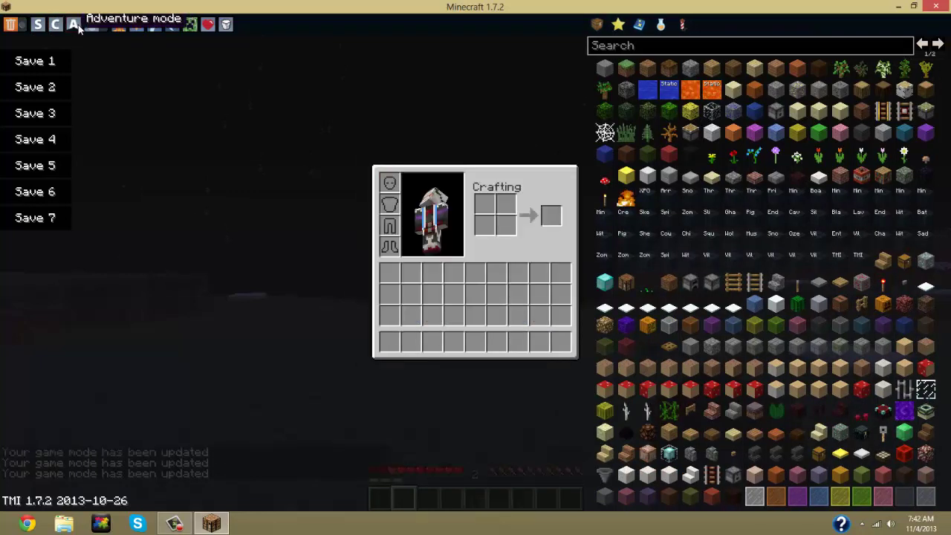
left_click(37, 26)
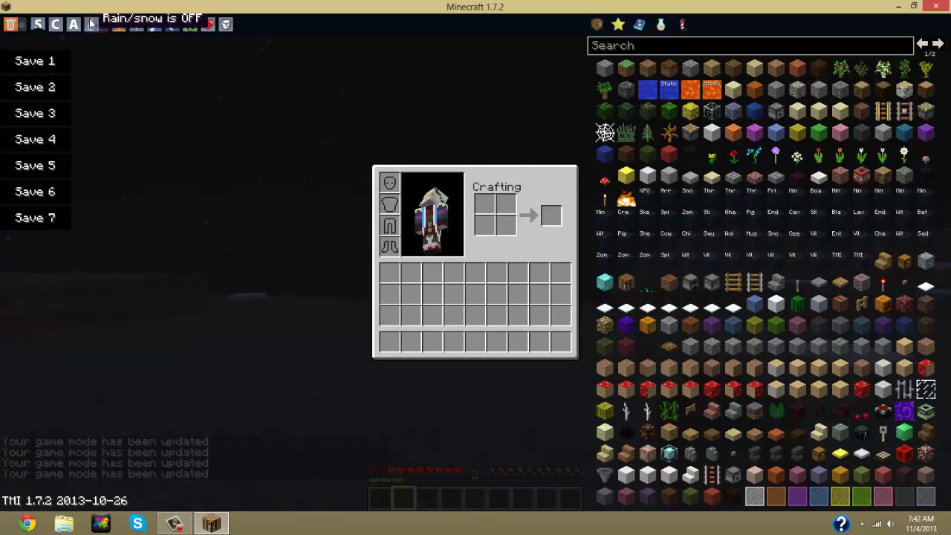
Step: Try the rain/snow toggle, and set the world time to sunrise, sunset, midnight and back to sunrise
left_click(90, 24)
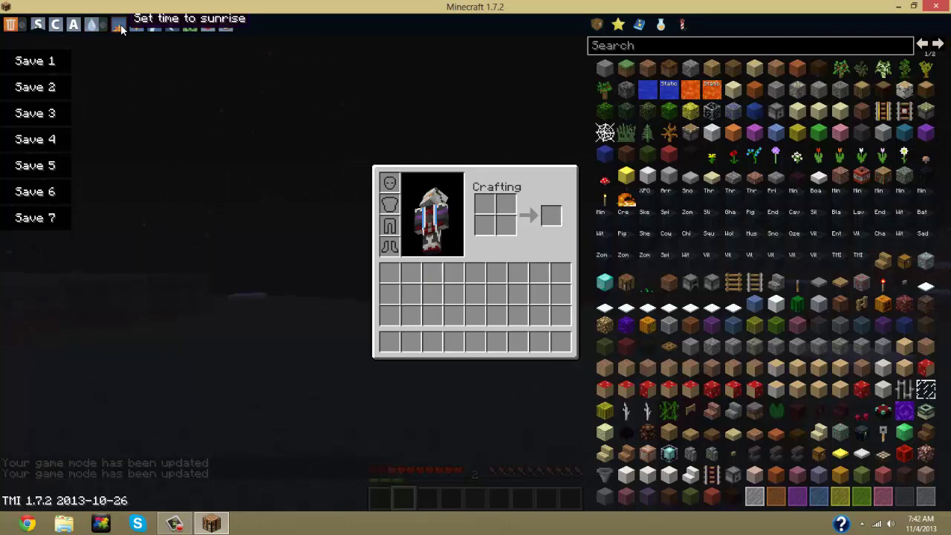
left_click(121, 27)
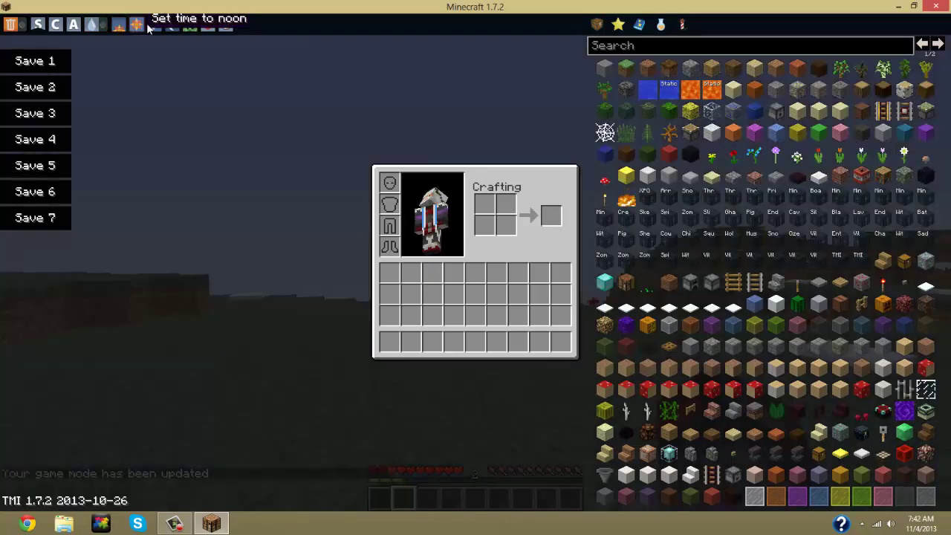
left_click(152, 27)
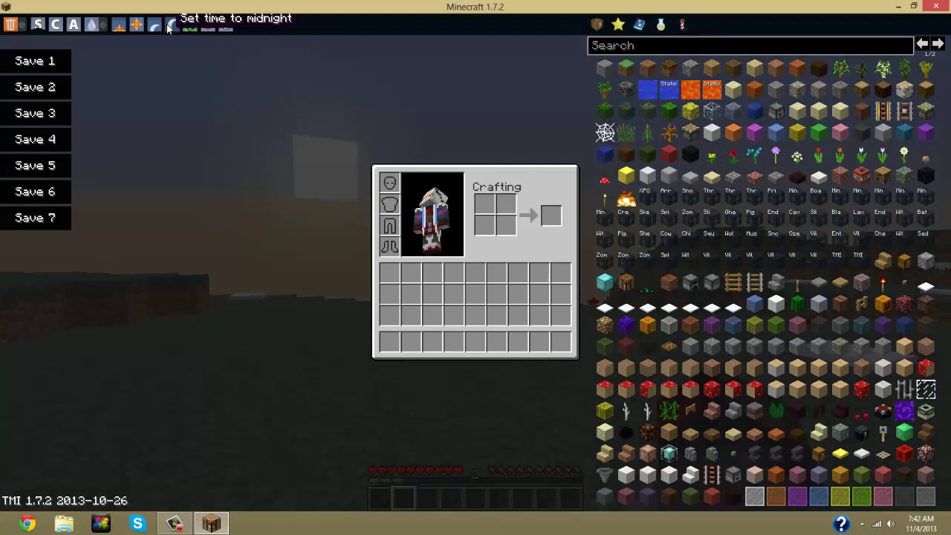
left_click(169, 28)
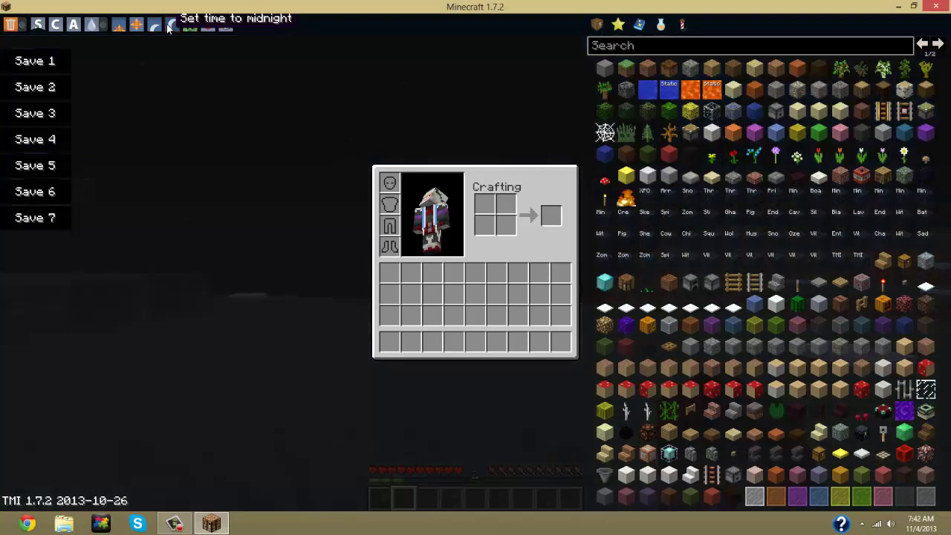
left_click(117, 27)
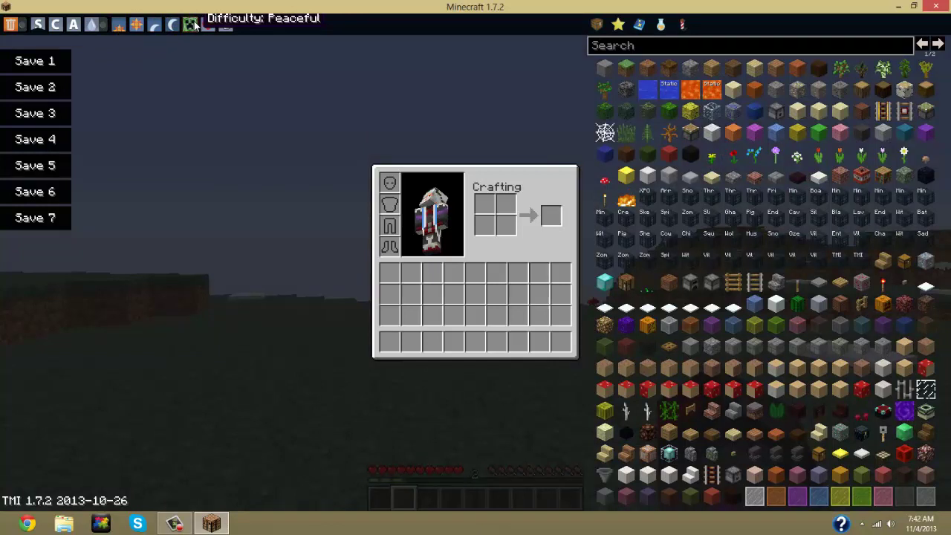
Step: Cycle the world difficulty through its settings, starting from Peaceful
left_click(192, 25)
left_click(192, 25)
left_click(191, 25)
left_click(192, 26)
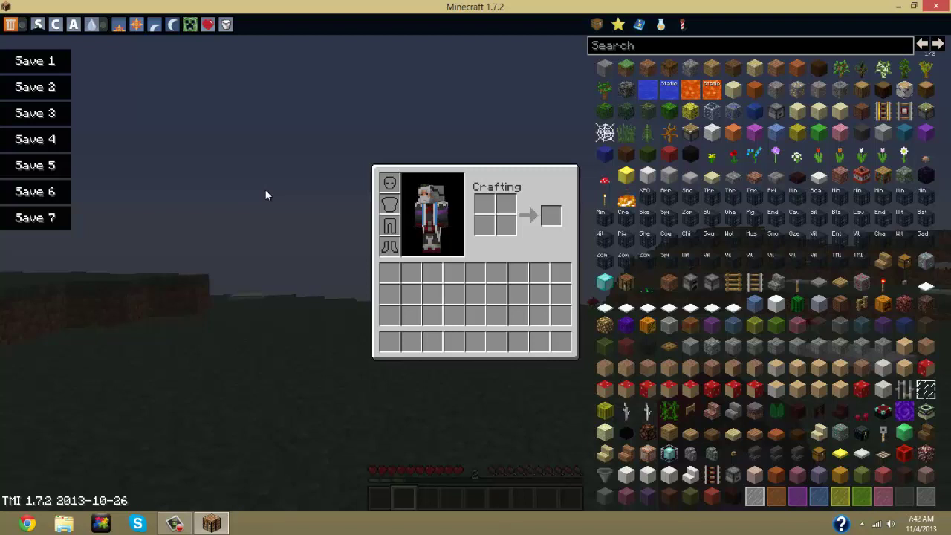
Step: Hide and show the TooManyItems overlay several times, leave it hidden and close the inventory
key("o")
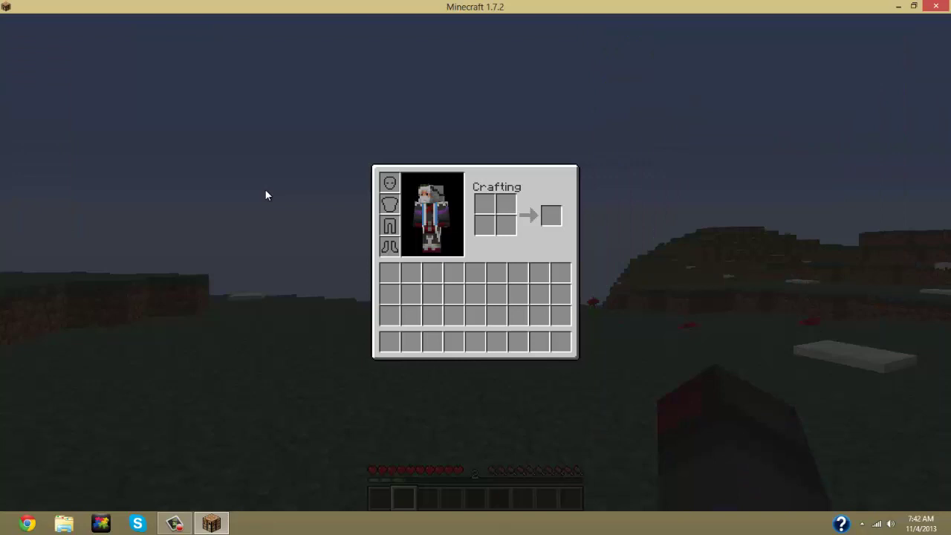
key("o")
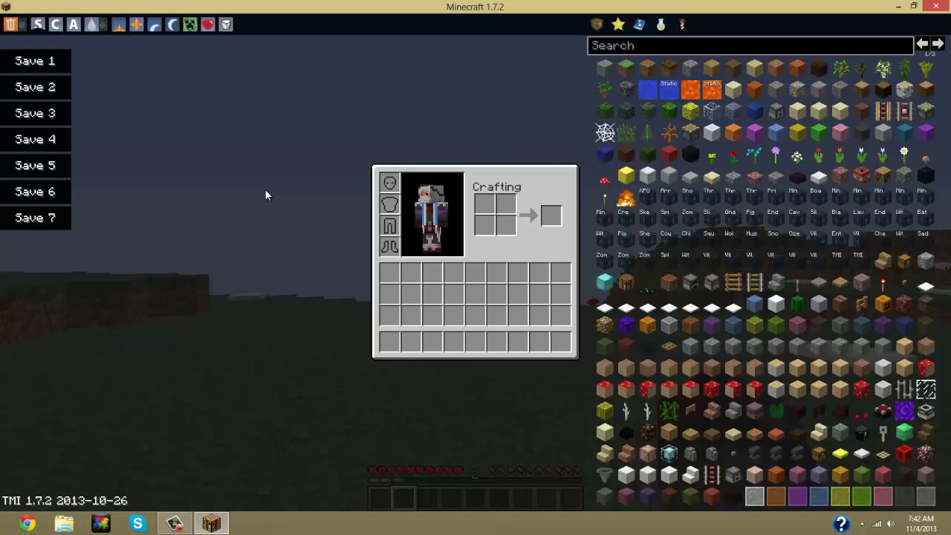
key("o")
key("o")
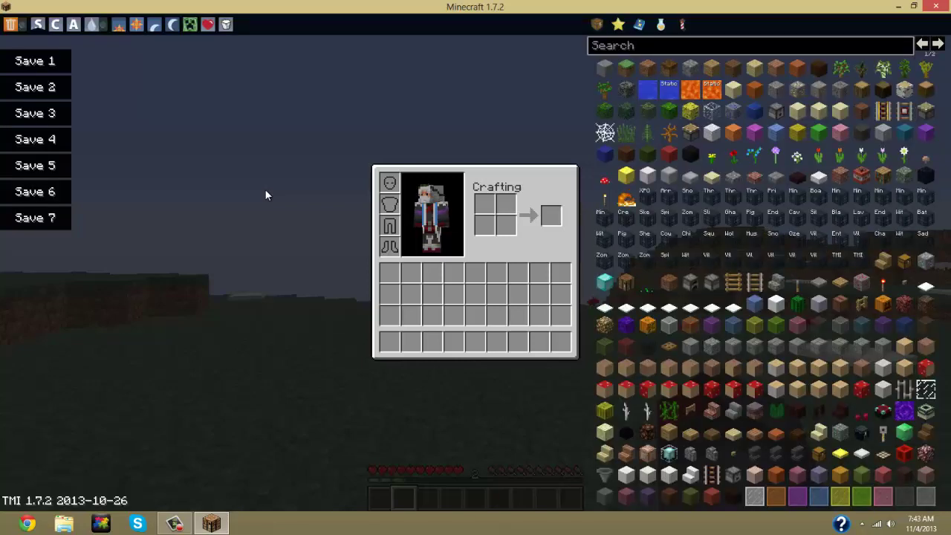
key("o")
key("e")
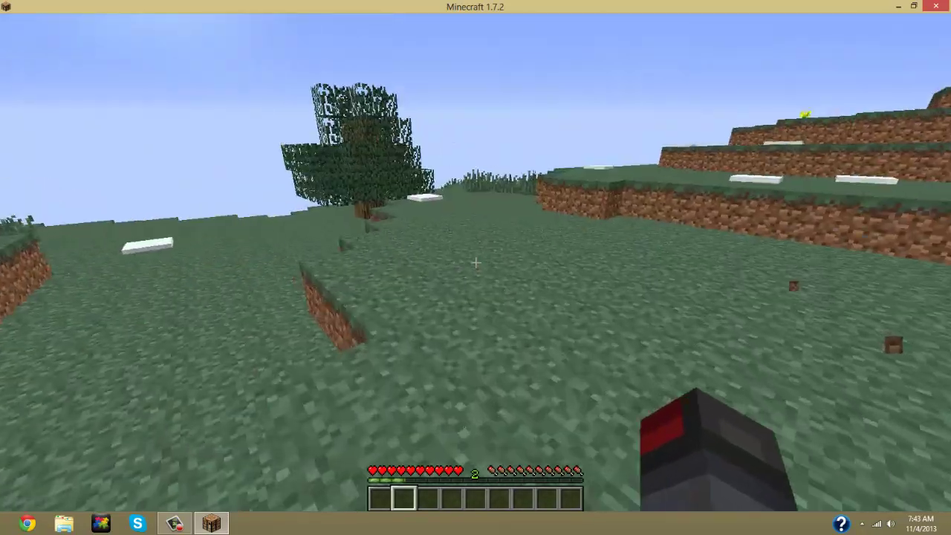
Step: Move forward in the world, reopen the inventory and show the TooManyItems overlay again
key("w")
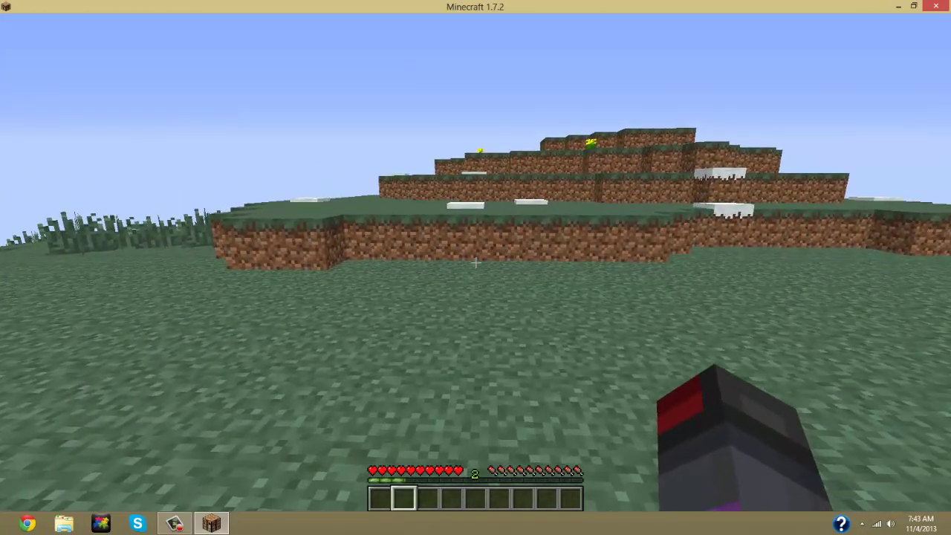
key("e")
key("o")
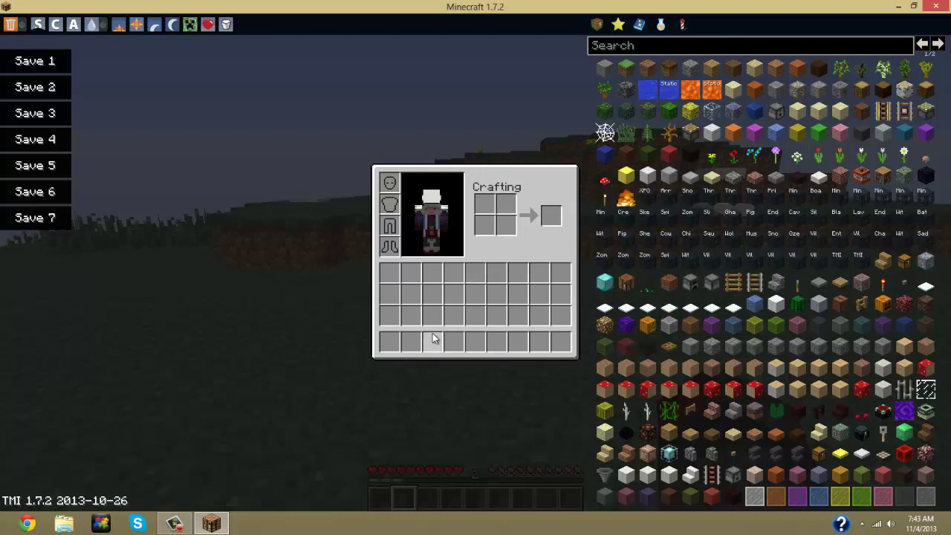
Step: Close the inventory, save and quit the world to the title screen, and exit Minecraft
key("e")
key("Escape")
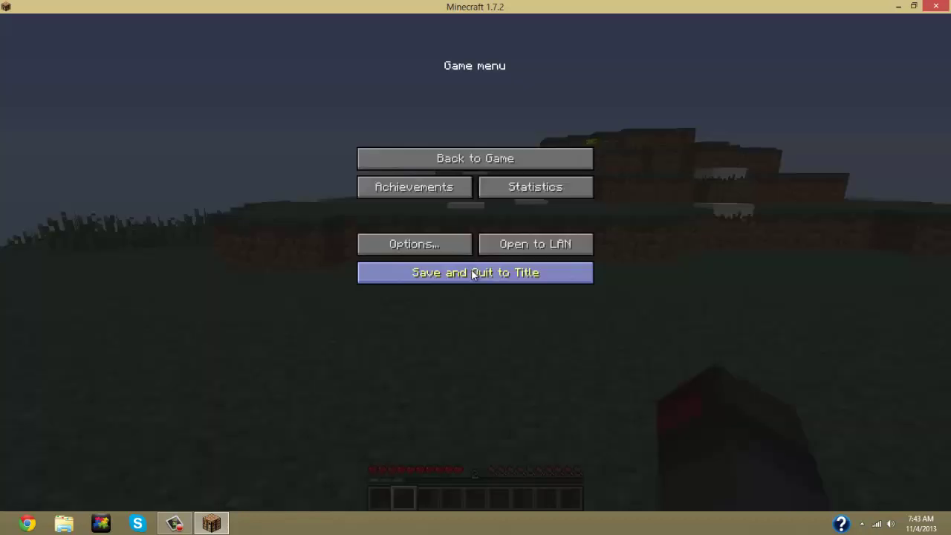
left_click(471, 273)
left_click(493, 311)
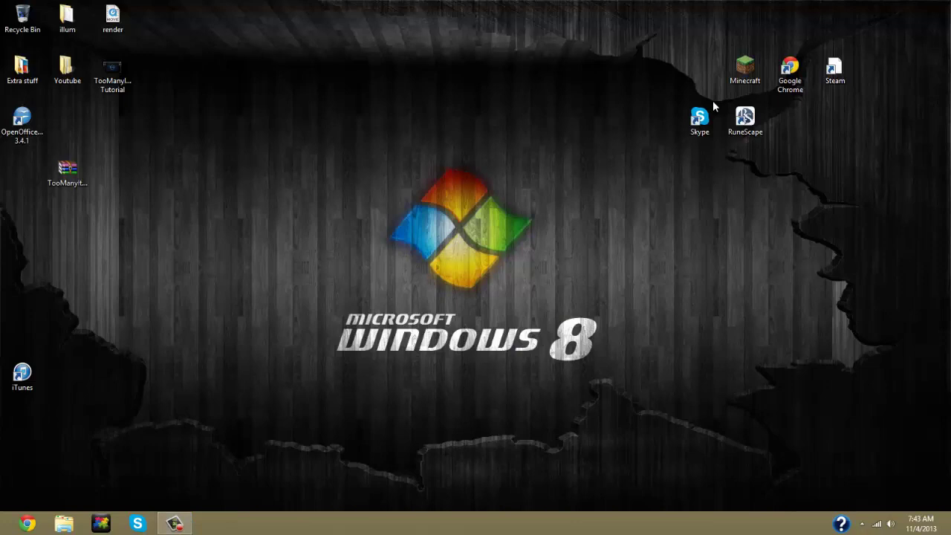
Step: Start the Minecraft launcher, open the current profile's game directory and go into the versions folder
double_click(755, 80)
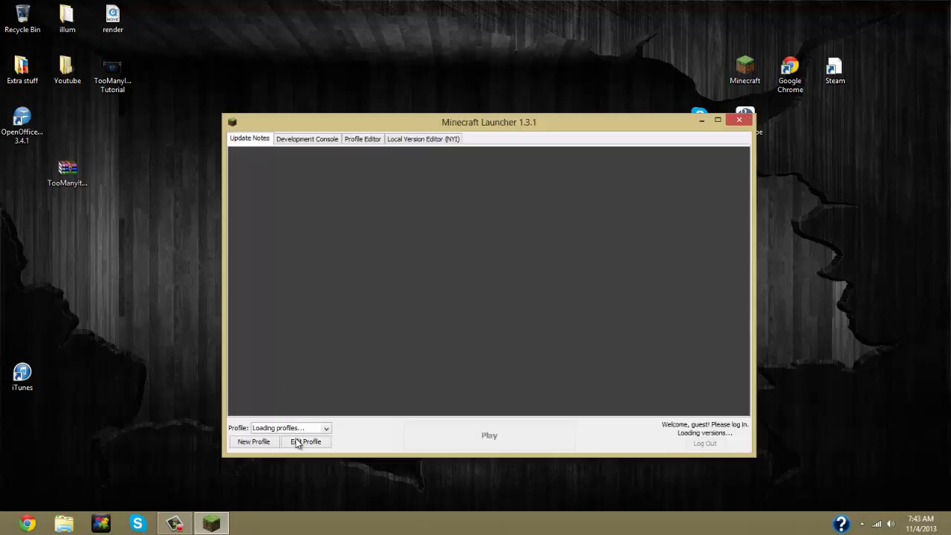
left_click(301, 442)
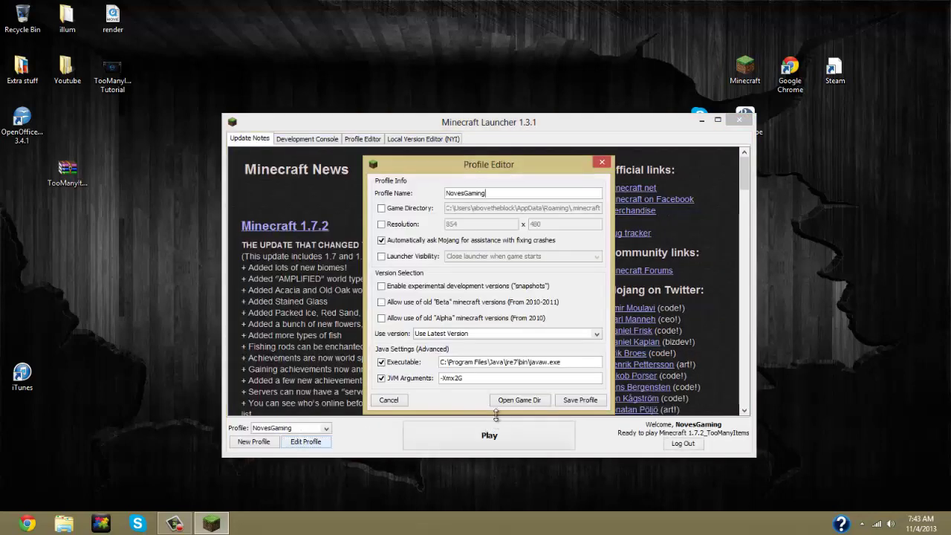
left_click(505, 402)
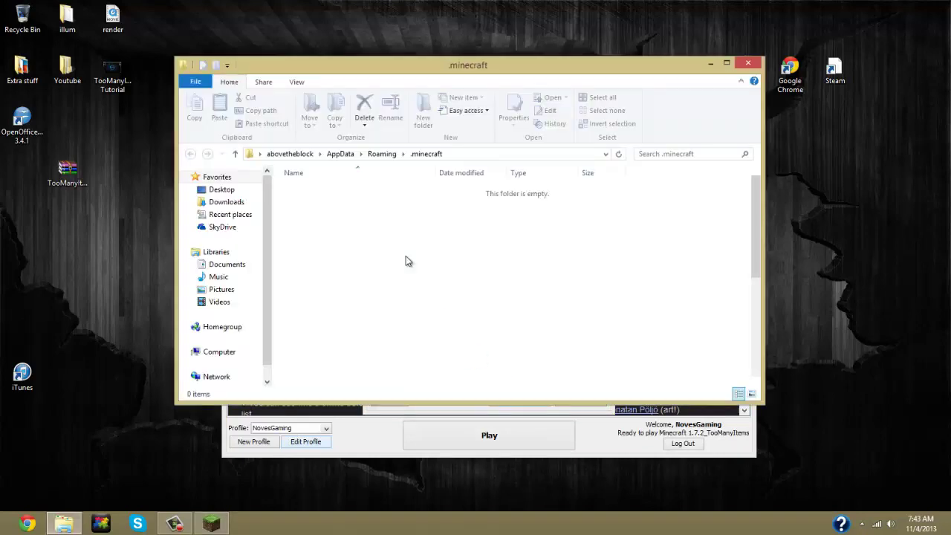
double_click(318, 318)
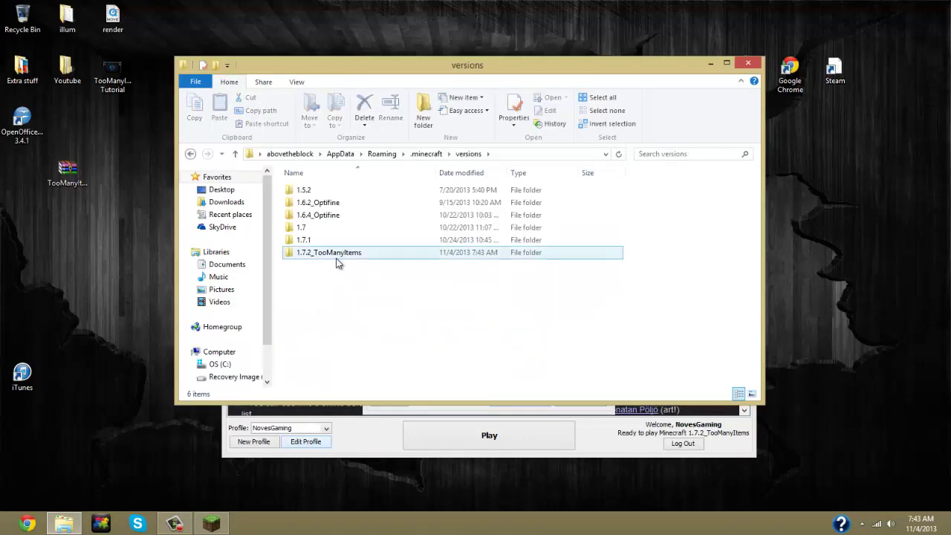
Step: Close the Profile Editor without saving and exit the Minecraft launcher, keeping the versions folder window open
right_click(332, 260)
left_click(308, 323)
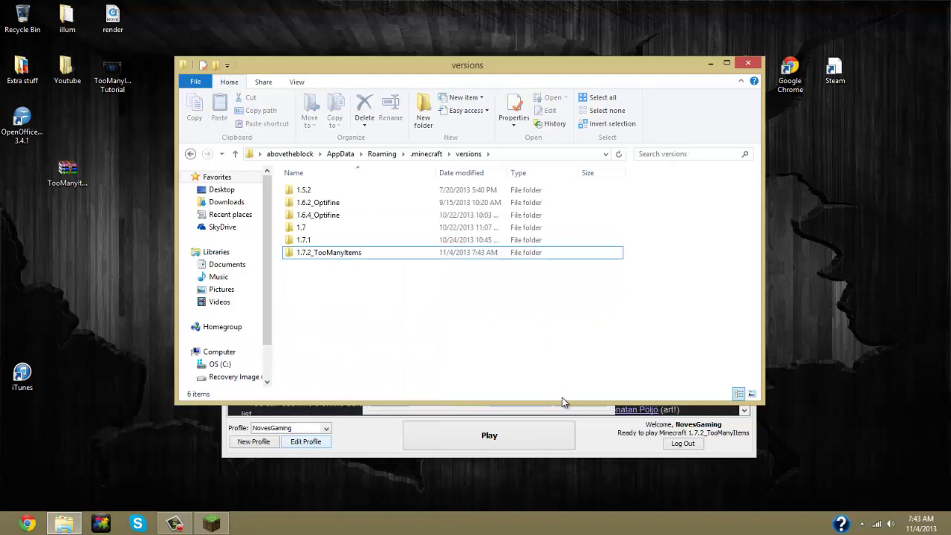
left_click(582, 409)
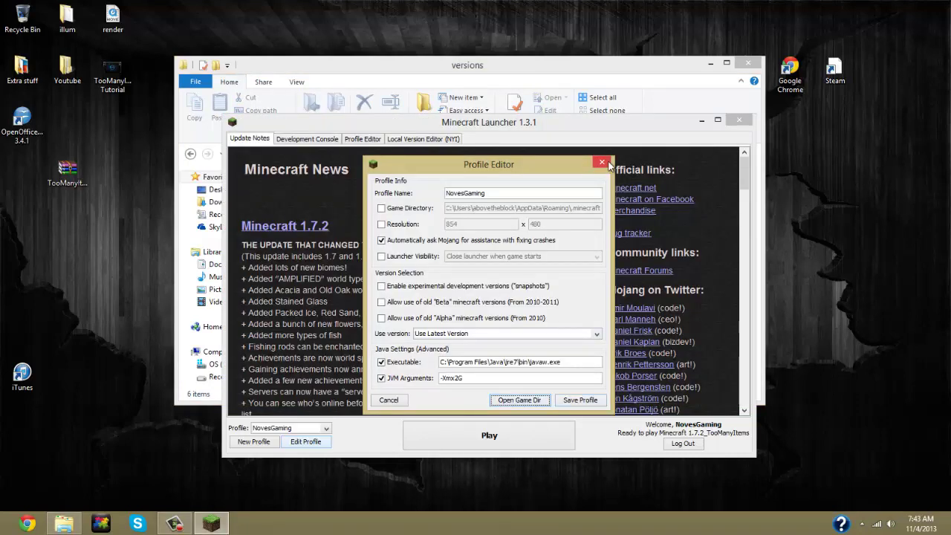
left_click(603, 162)
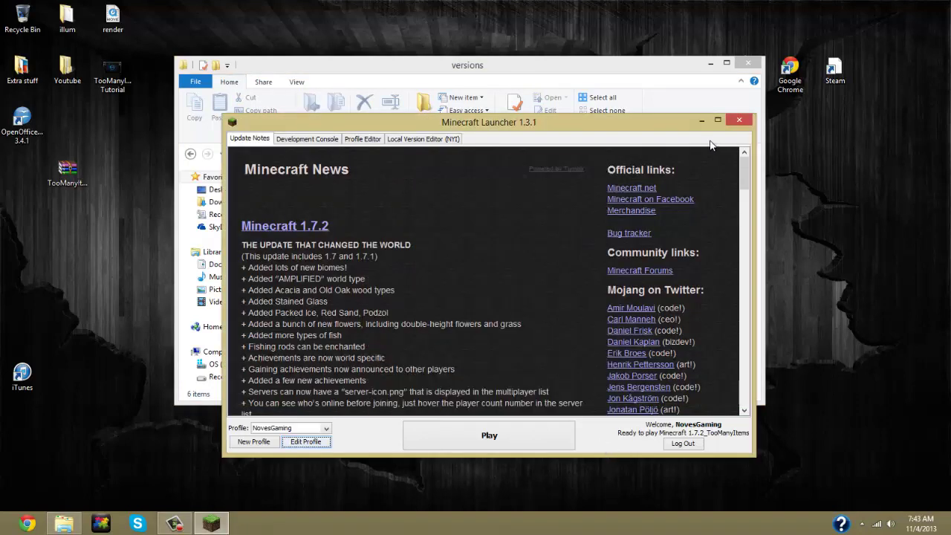
left_click(738, 120)
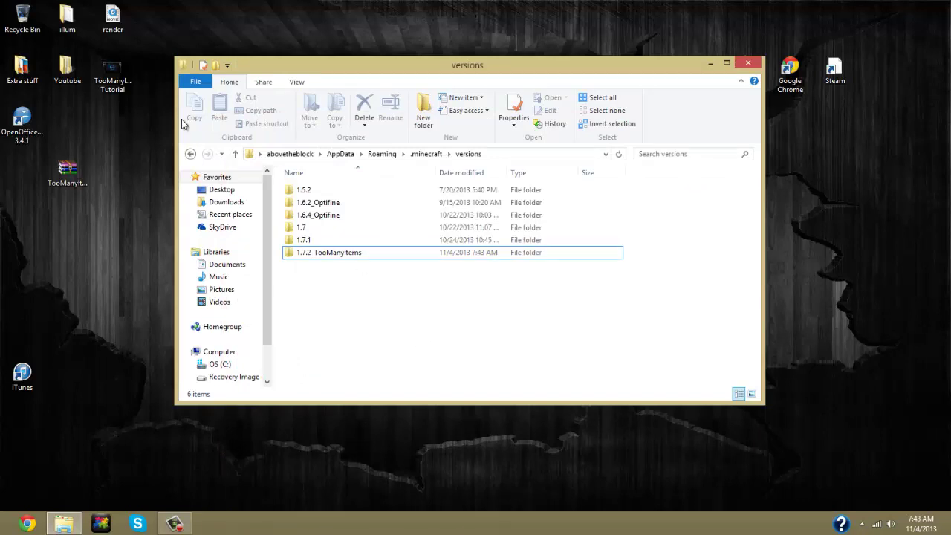
Step: Try to delete the 1.7.2_TooManyItems folder from the versions folder, retry the deletion, and cancel it
left_click(191, 153)
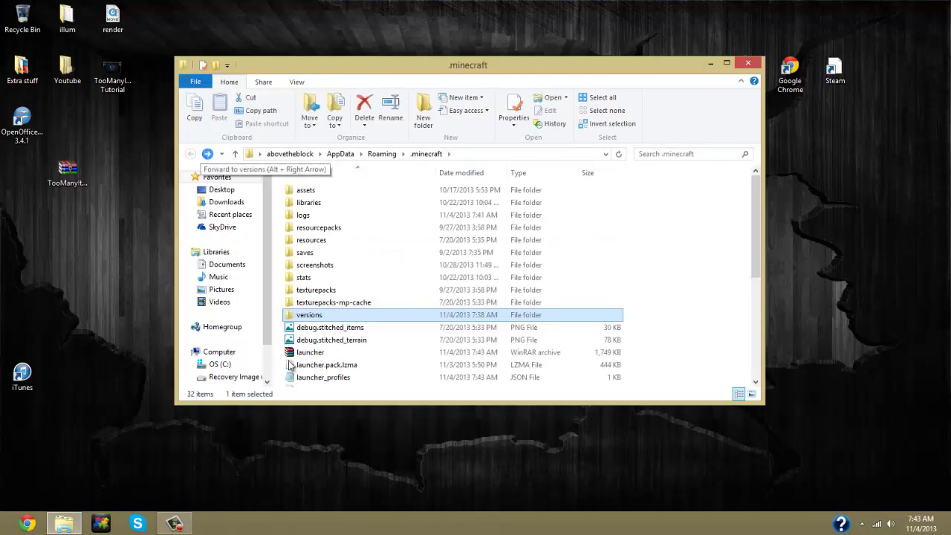
double_click(305, 317)
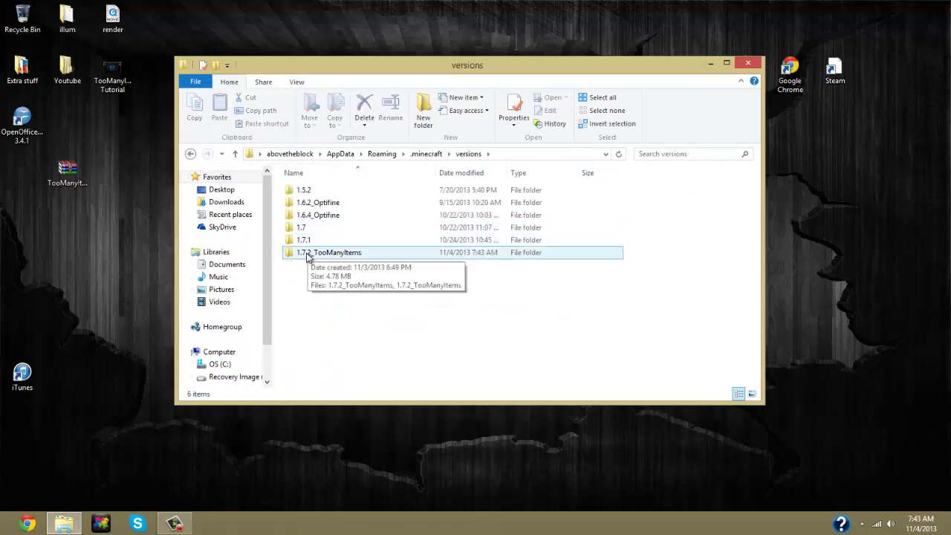
right_click(306, 254)
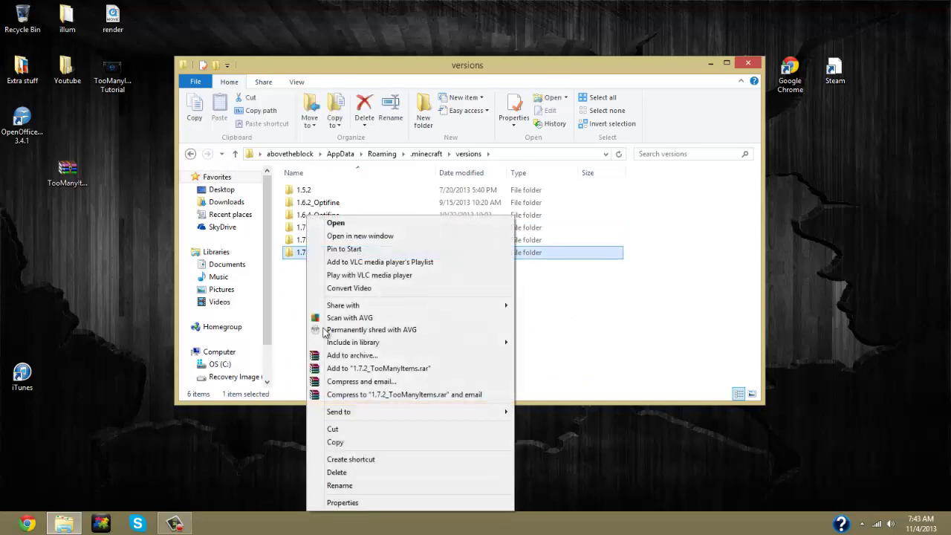
left_click(334, 472)
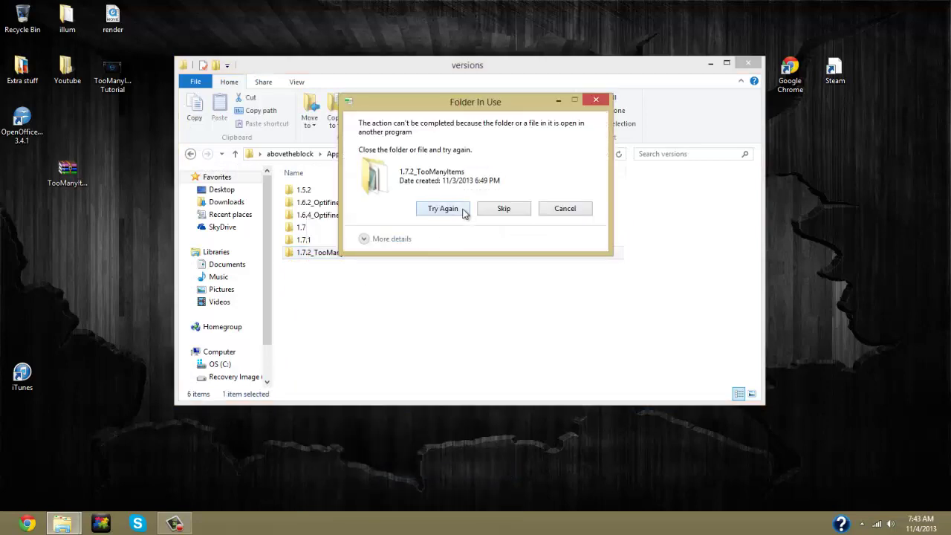
left_click(446, 210)
left_click(551, 212)
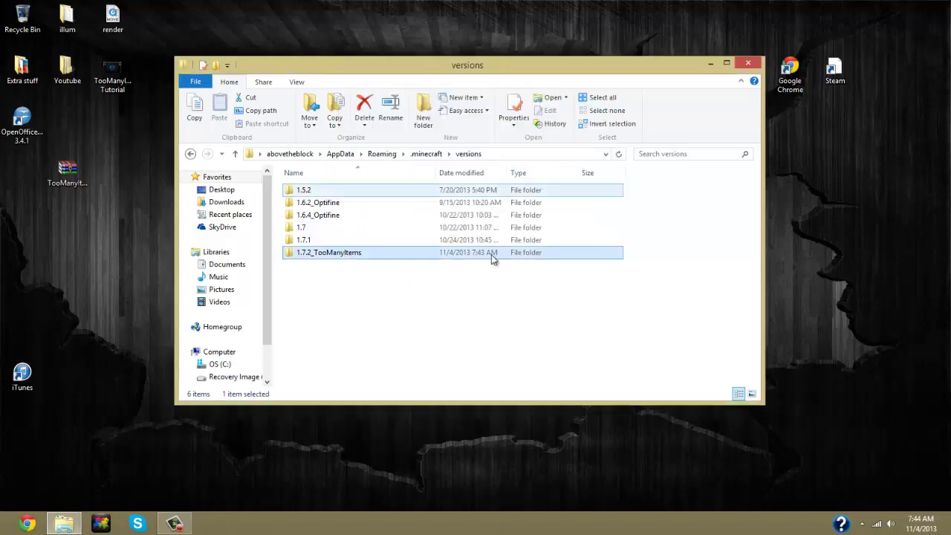
key("Delete")
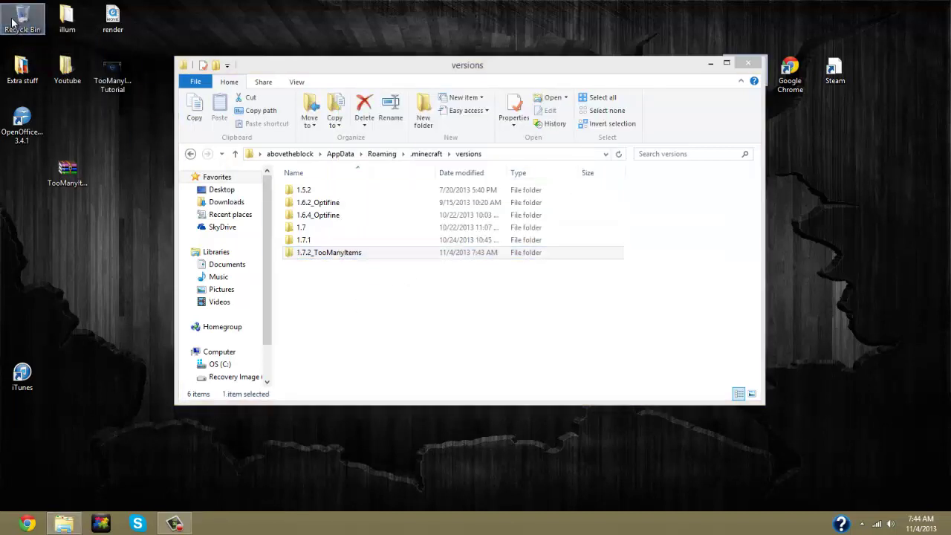
left_click(446, 212)
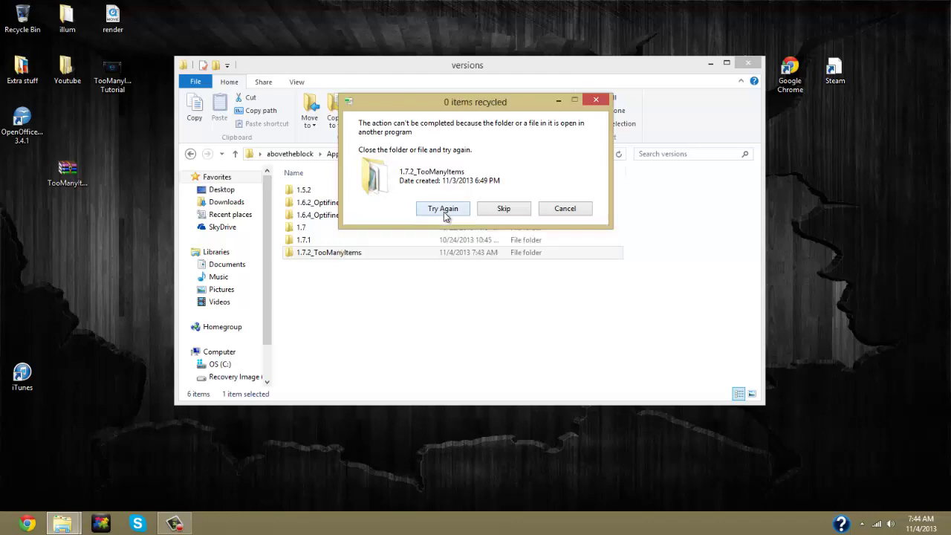
left_click(446, 208)
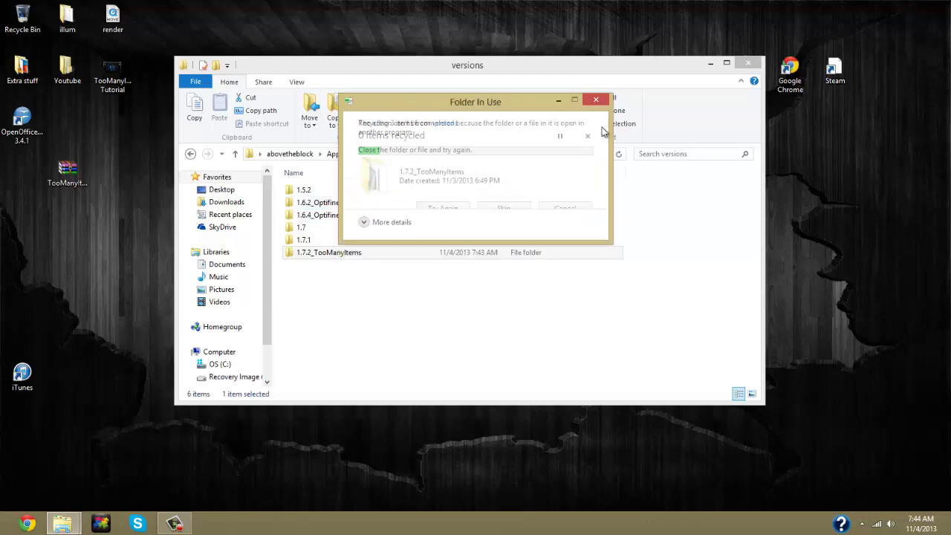
key("Escape")
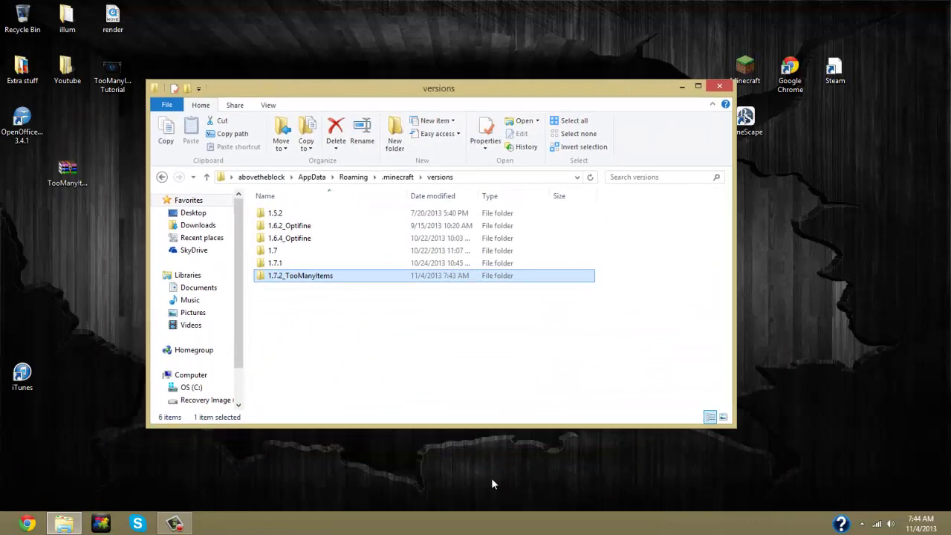
Step: Move the 1.7.2_TooManyItems folder out of the versions folder into the Recycle Bin
left_click(498, 331)
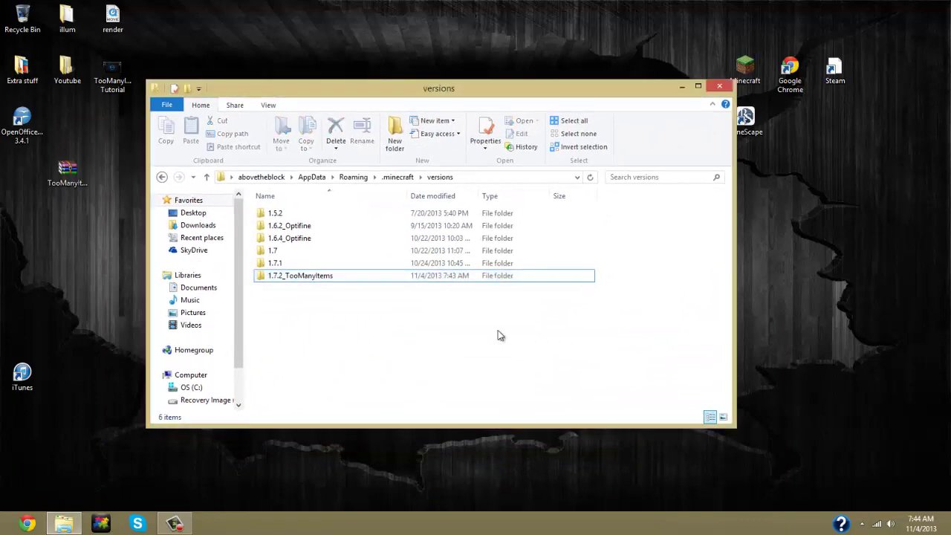
left_click_drag(514, 85, 509, 54)
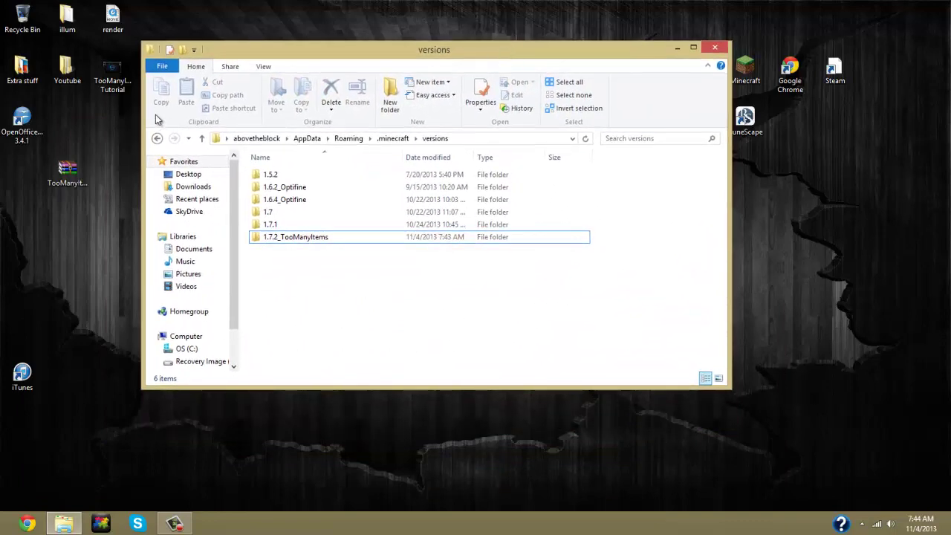
left_click(158, 139)
left_click(173, 139)
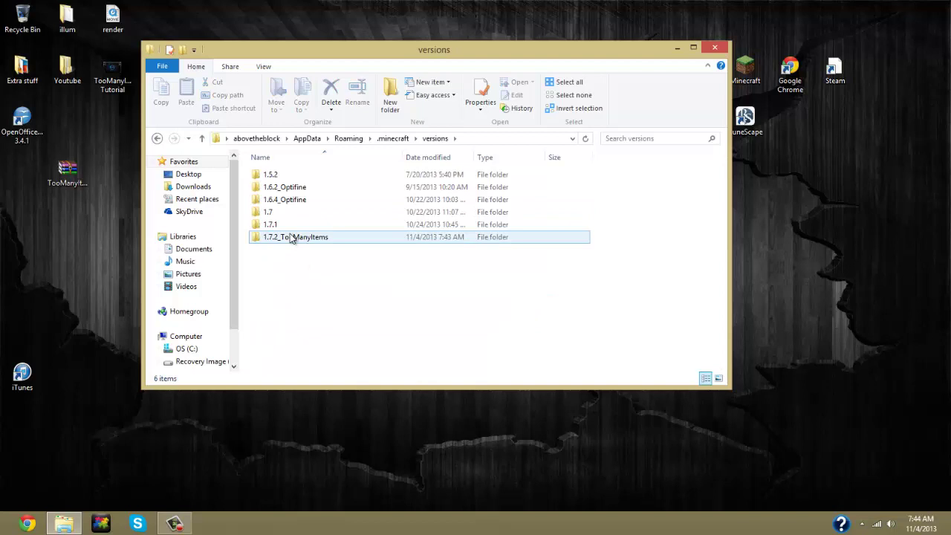
left_click_drag(290, 236, 4, 17)
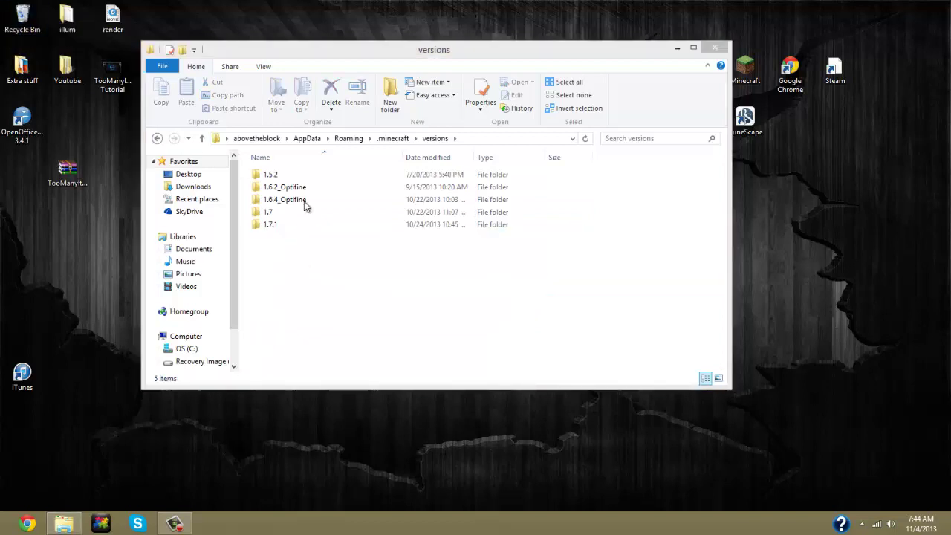
Step: Empty the Recycle Bin to permanently delete the 1.7.2_TooManyItems folder, and close the versions folder window
right_click(20, 17)
left_click(56, 49)
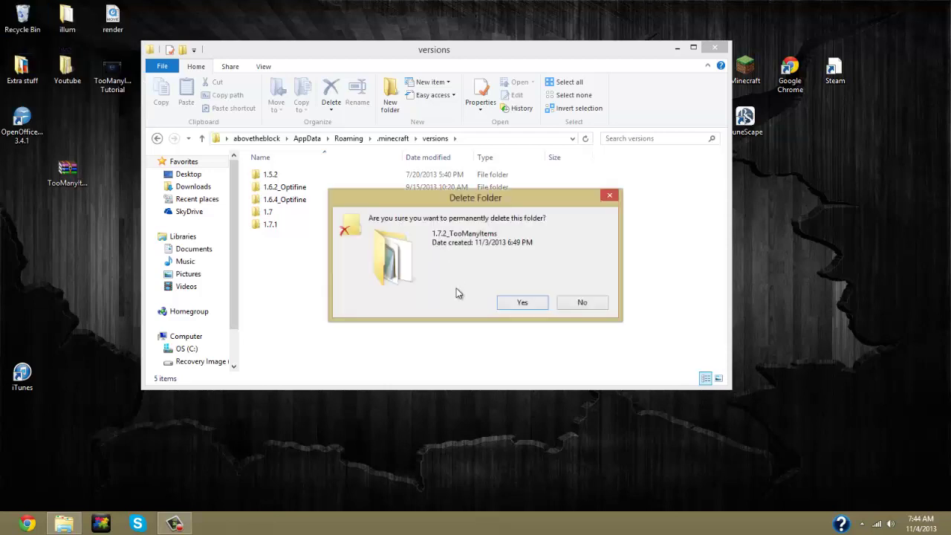
left_click(514, 305)
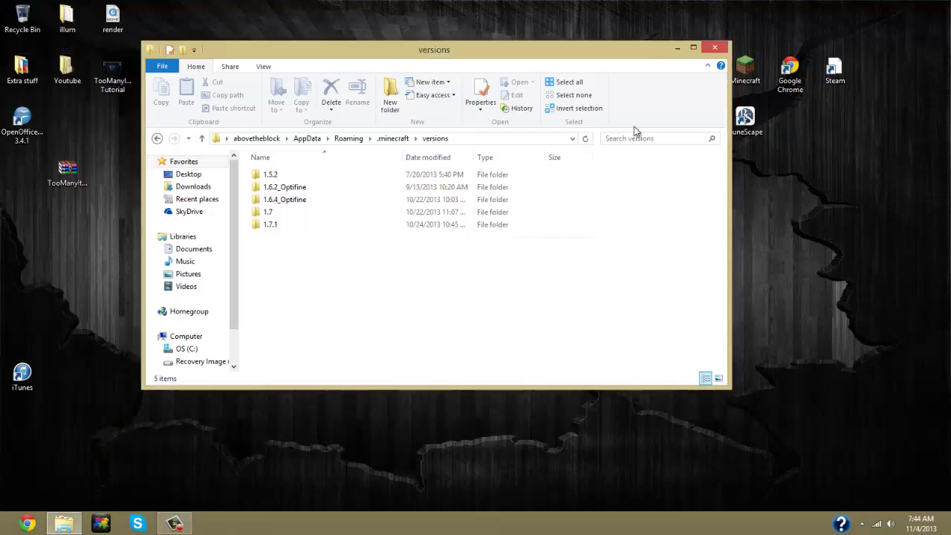
left_click(714, 50)
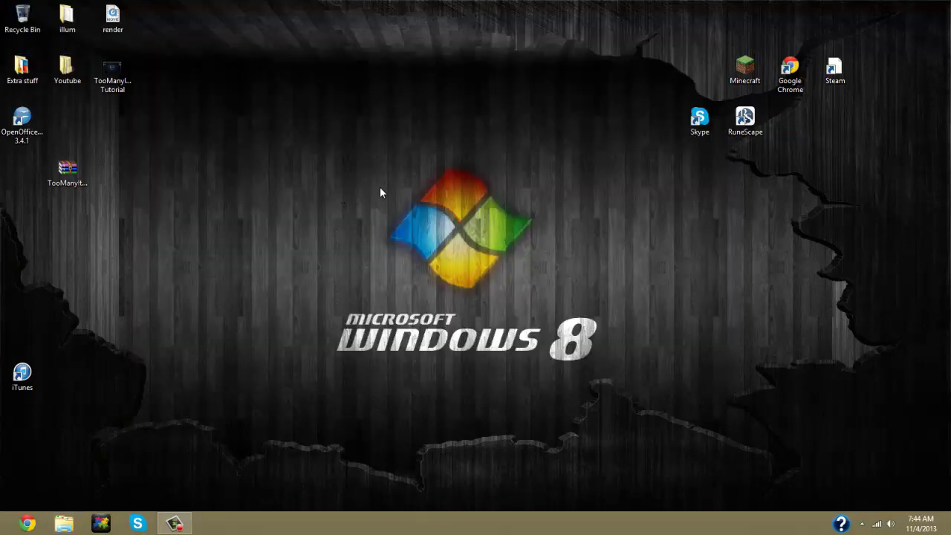
Step: Restart the Minecraft launcher and start downloading and playing the regular Minecraft 1.7.2 version
double_click(735, 70)
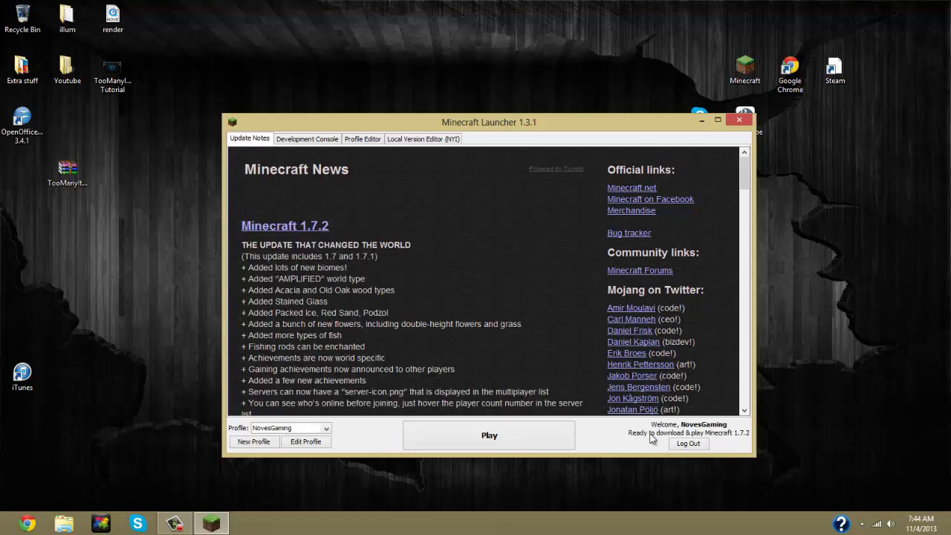
left_click(492, 434)
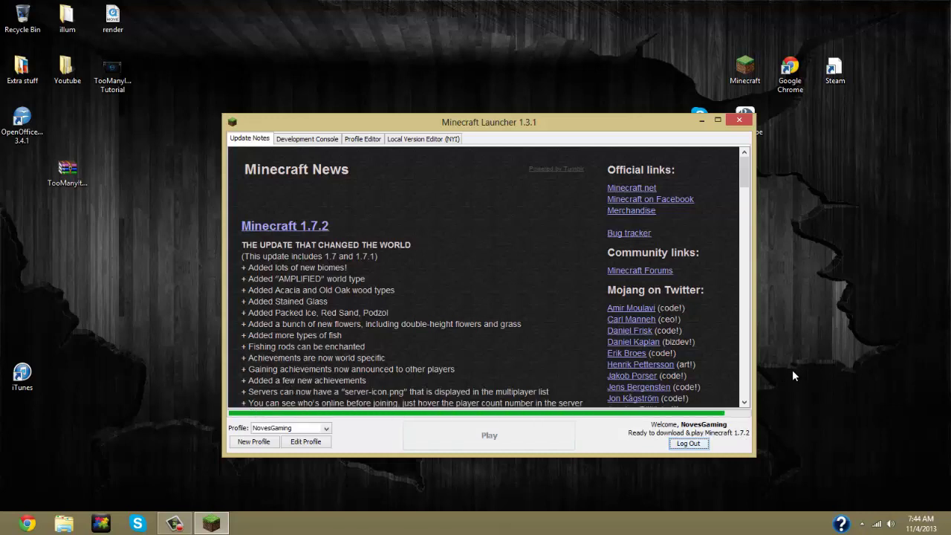